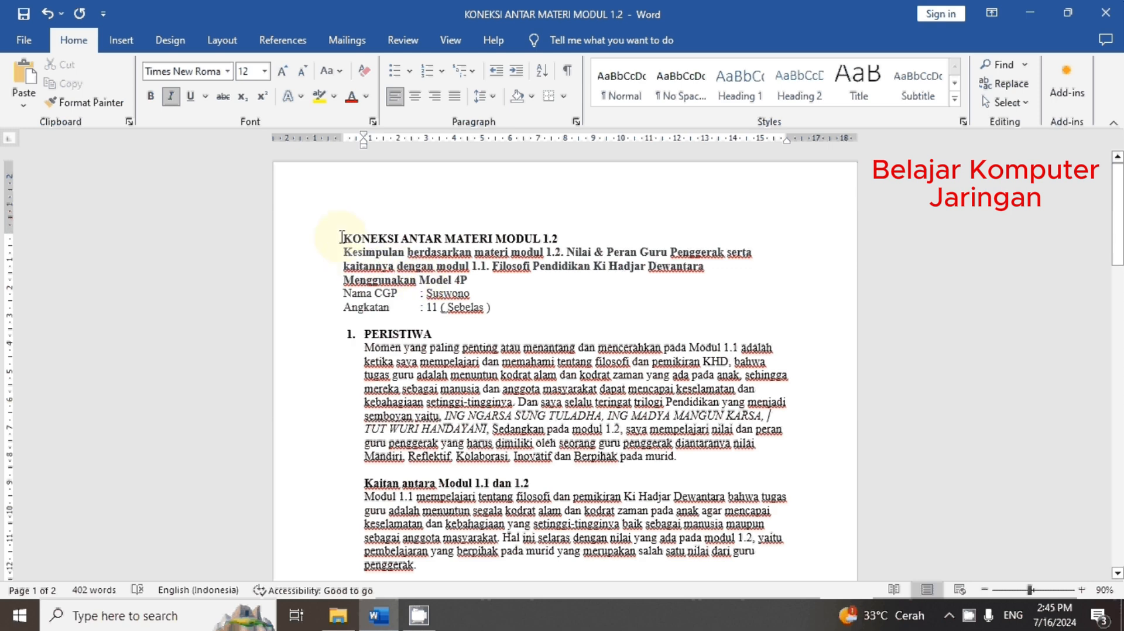
drag(342, 236, 573, 568)
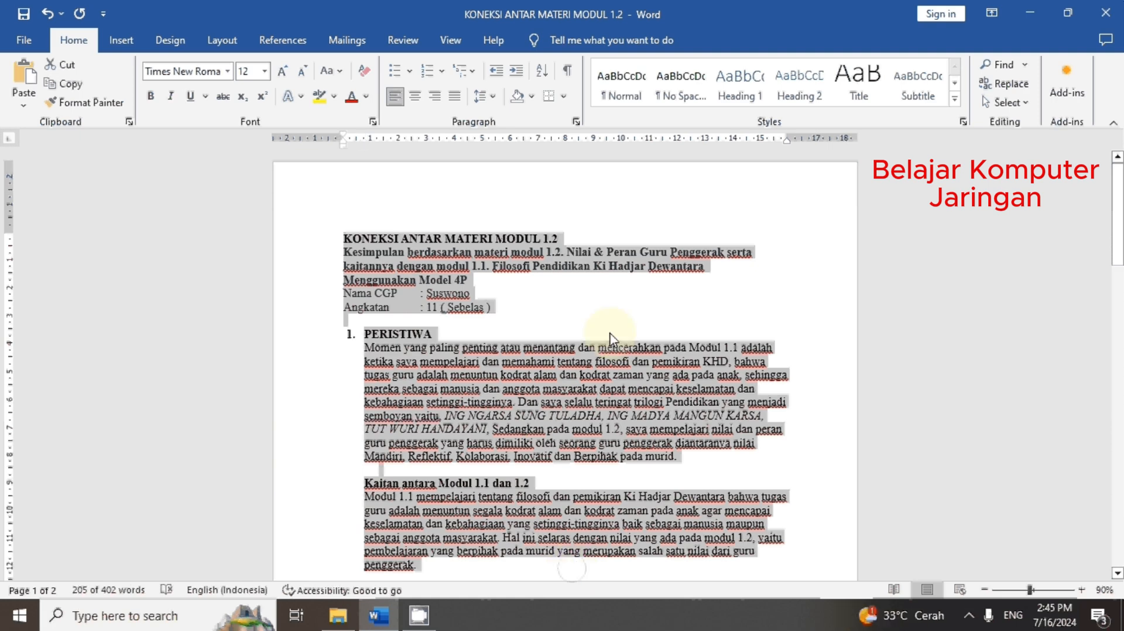
click(664, 317)
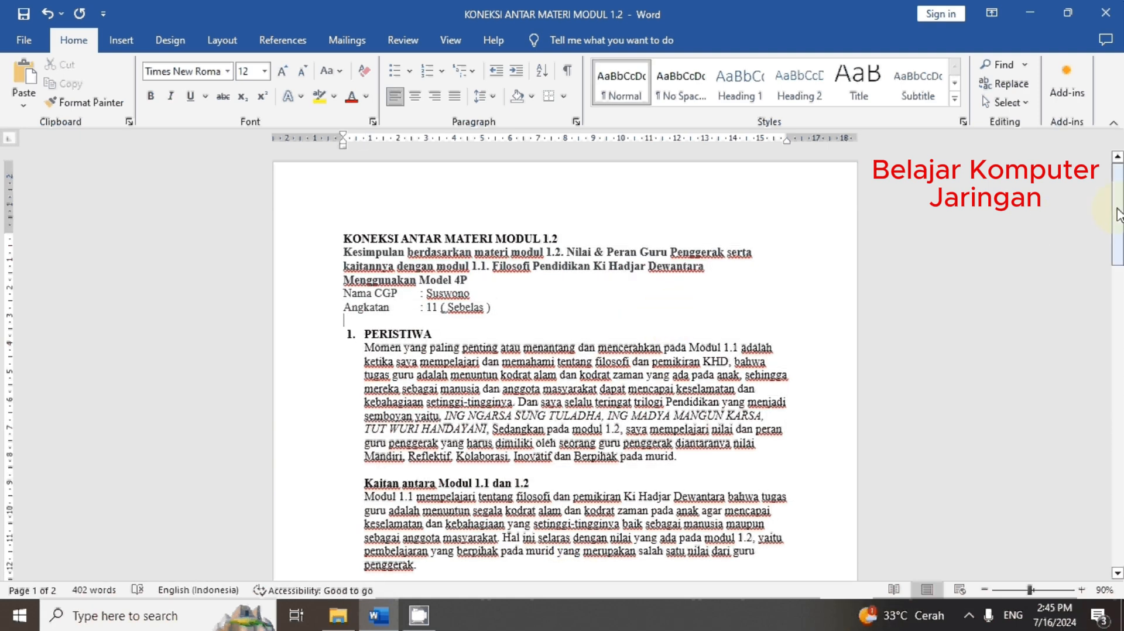
drag(1119, 216, 1054, 193)
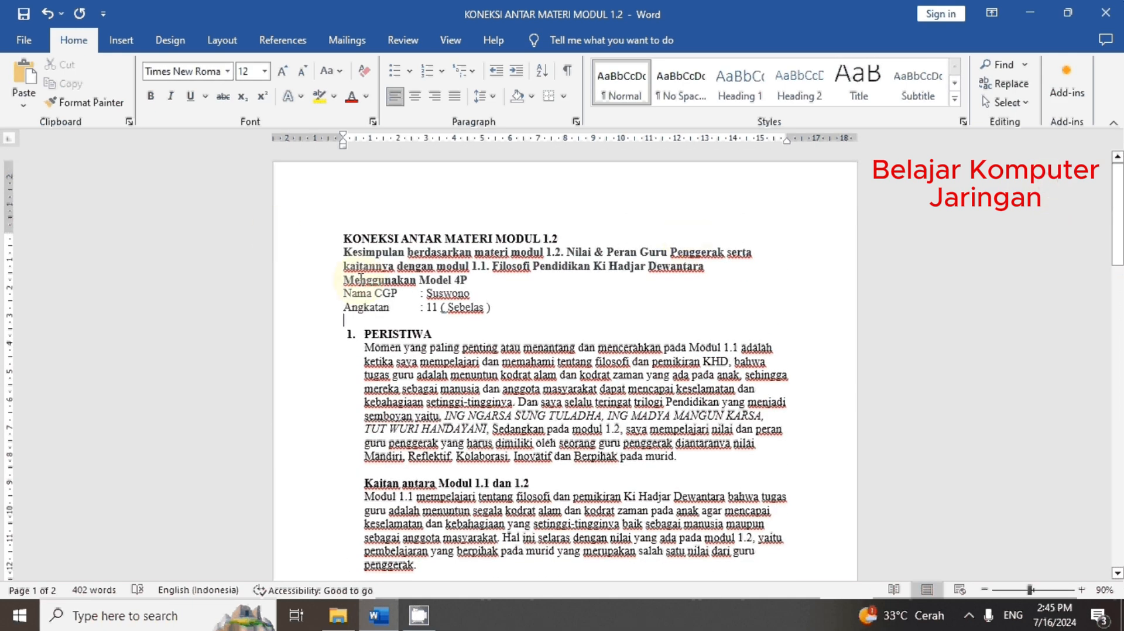
click(581, 330)
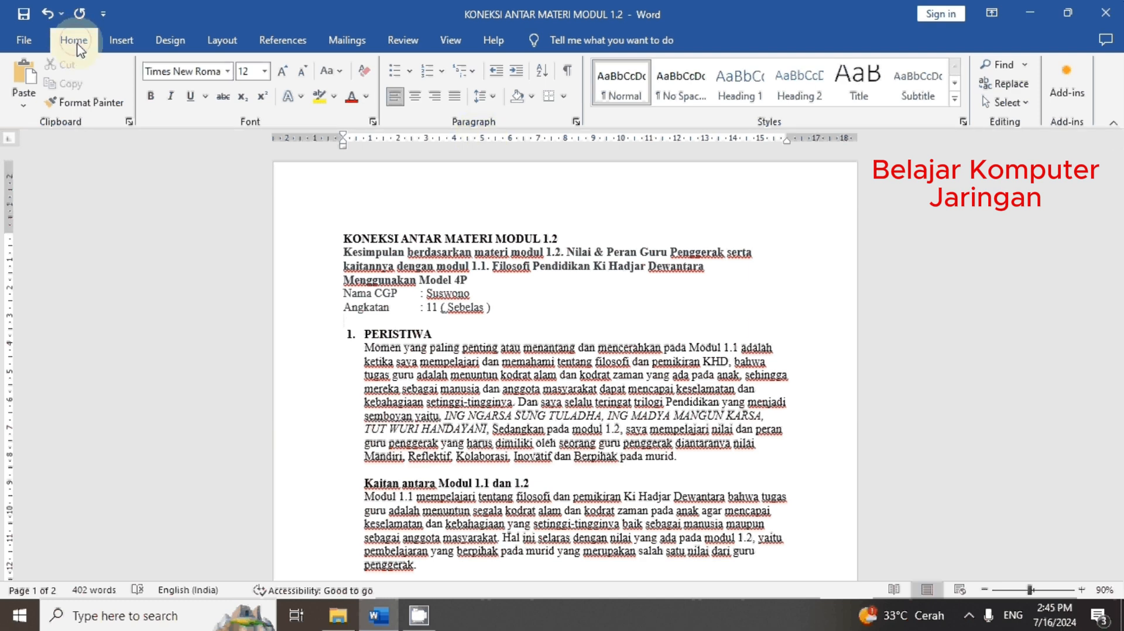
click(576, 121)
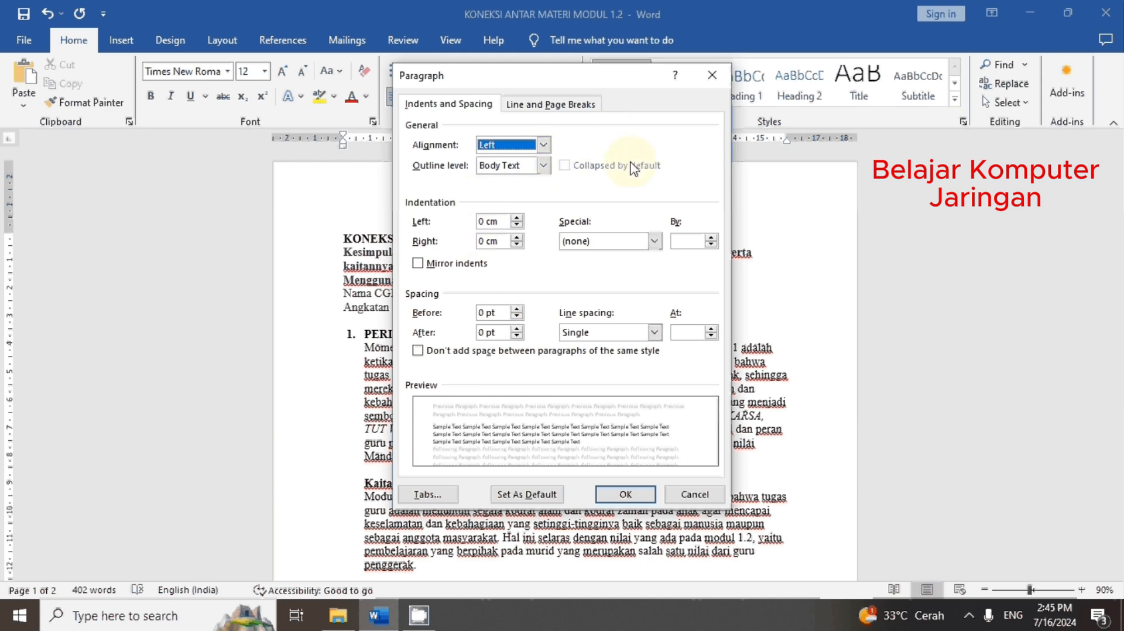
click(712, 75)
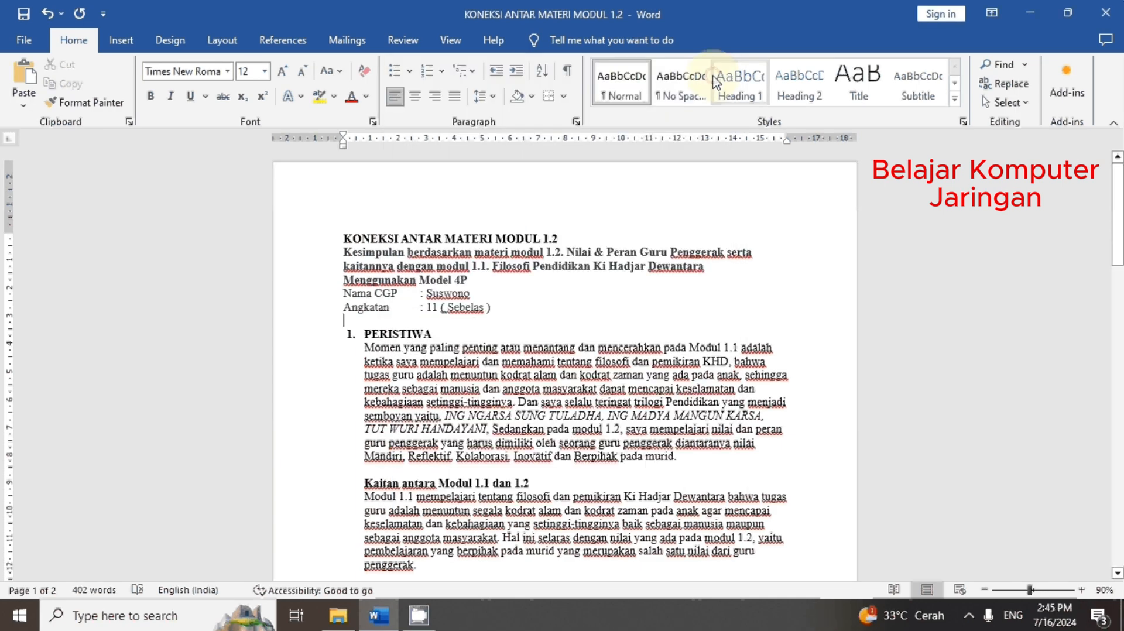
Step: Set the whole document's paragraph spacing to 6 pt after and its line spacing to 1.5 lines
click(337, 236)
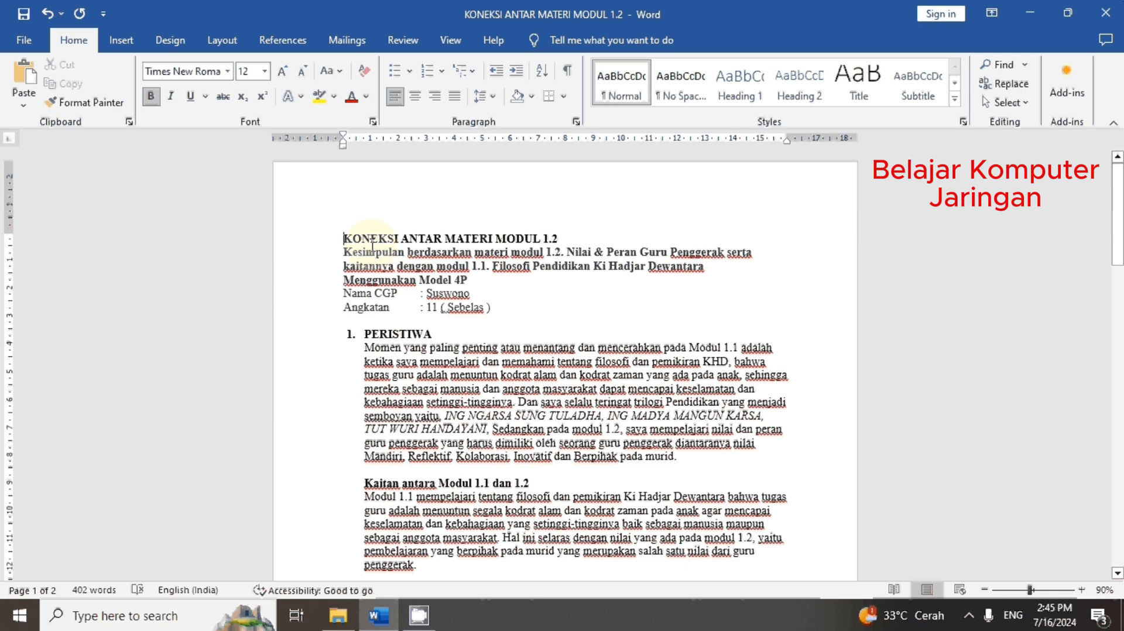
key(ctrl+a)
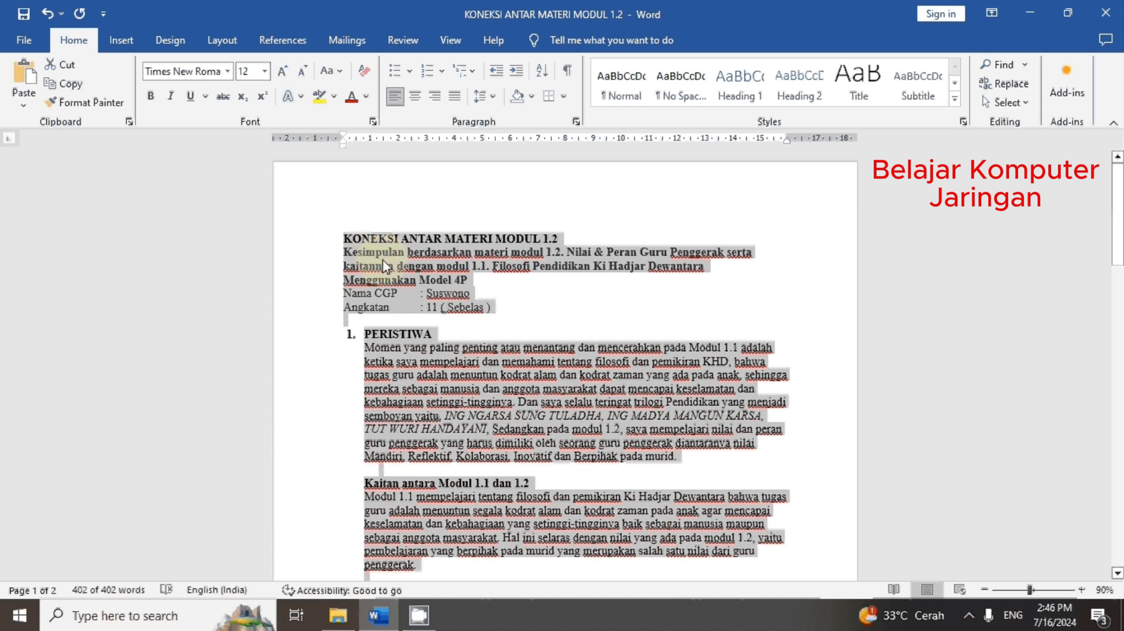
right_click(385, 266)
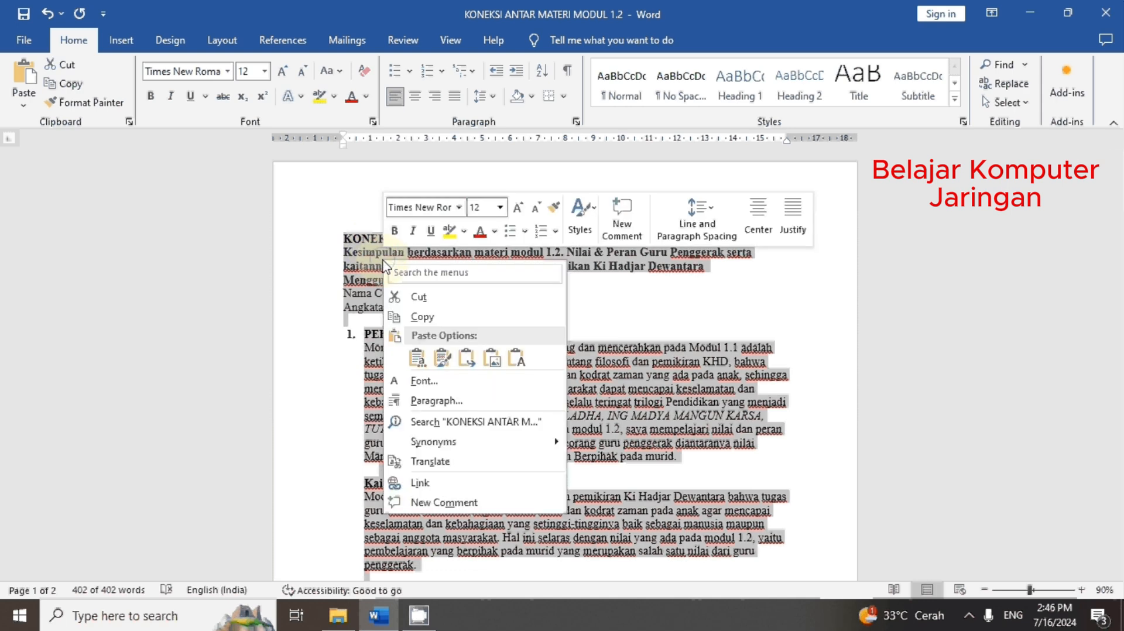
click(425, 403)
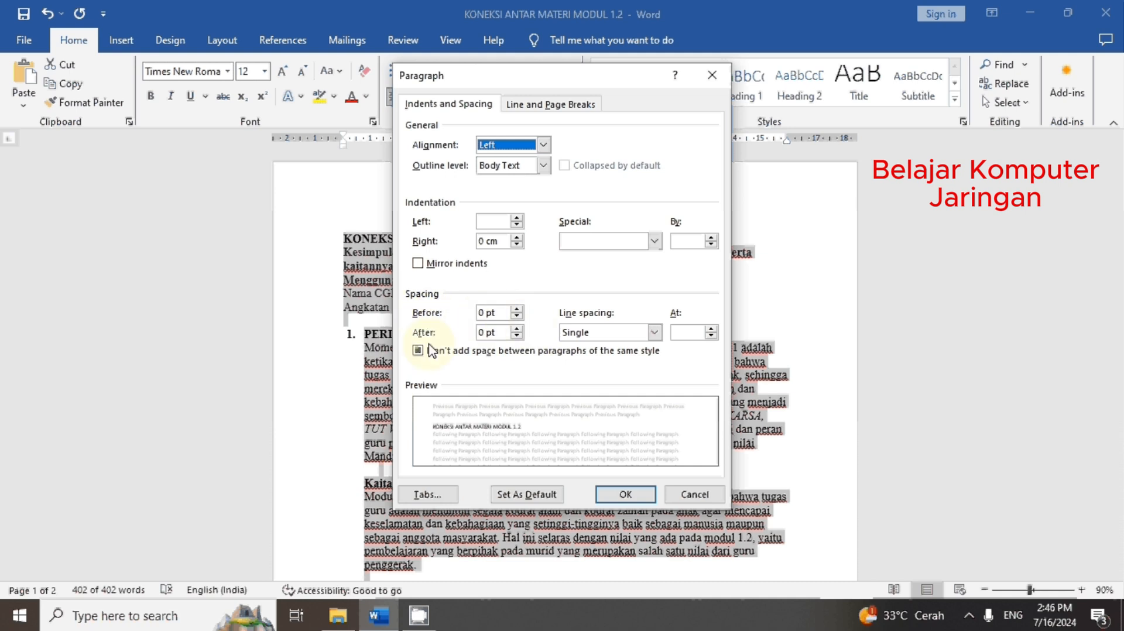
click(517, 329)
click(489, 332)
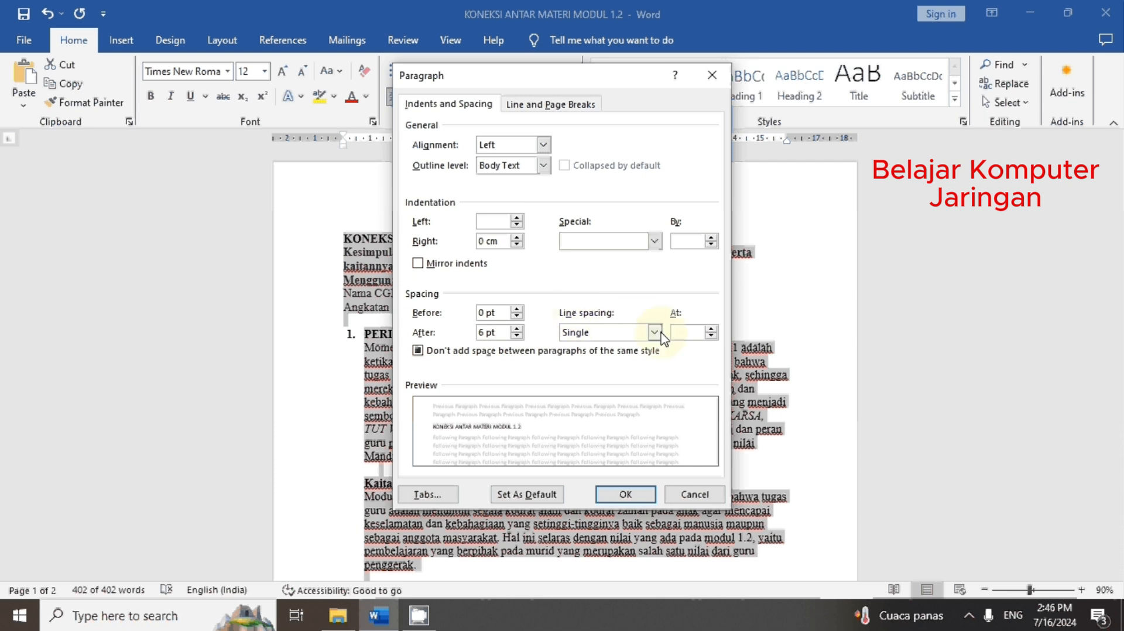
click(654, 332)
click(638, 357)
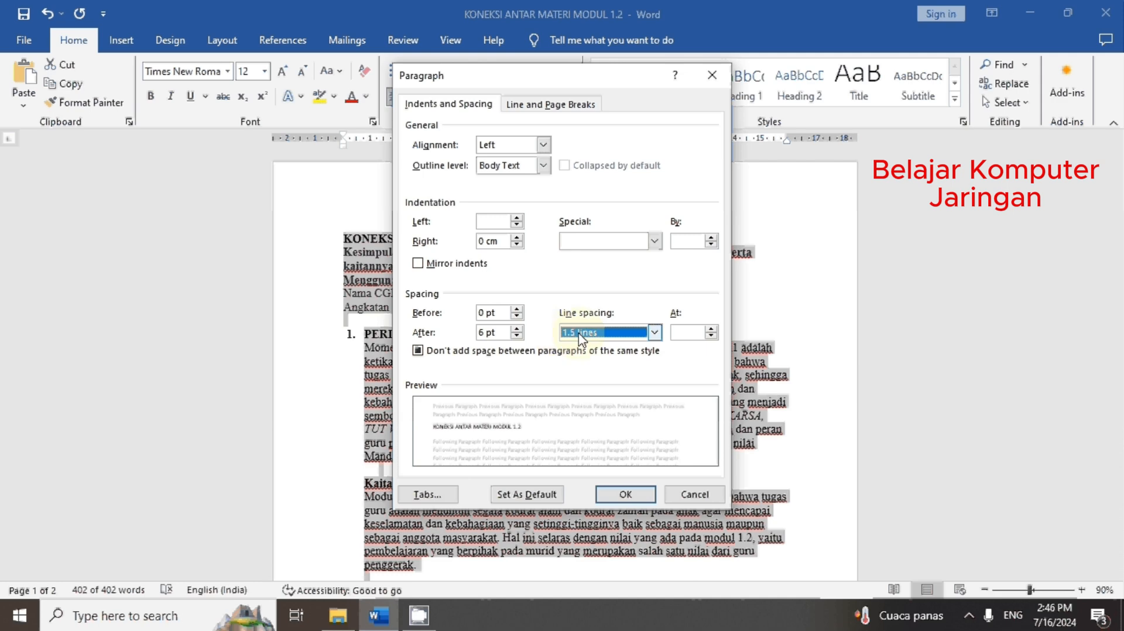
click(624, 499)
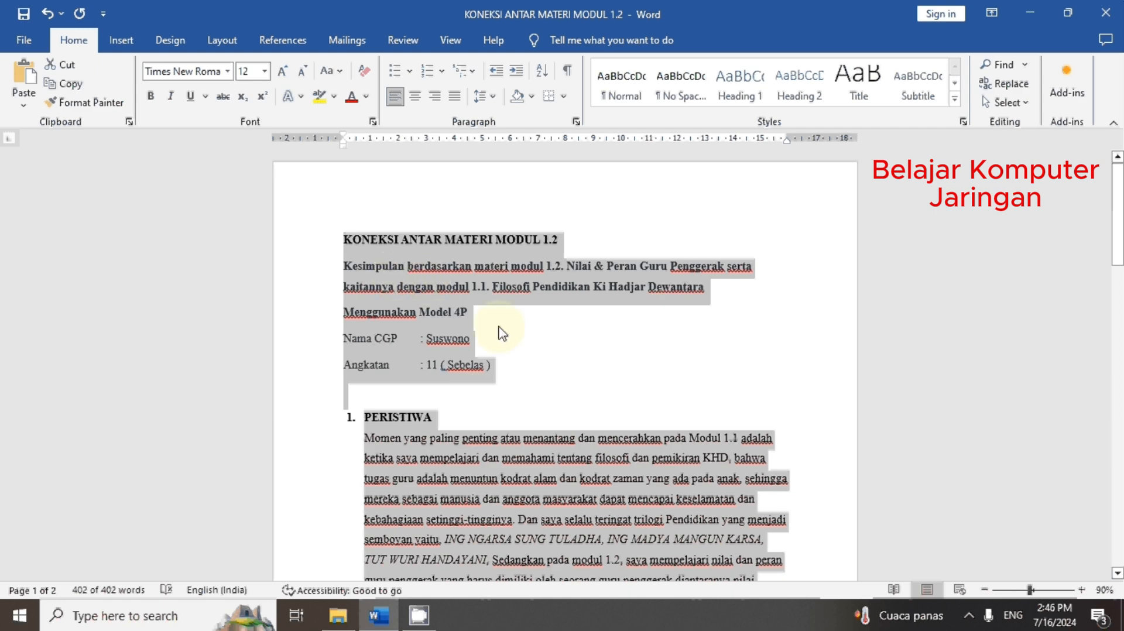
click(790, 404)
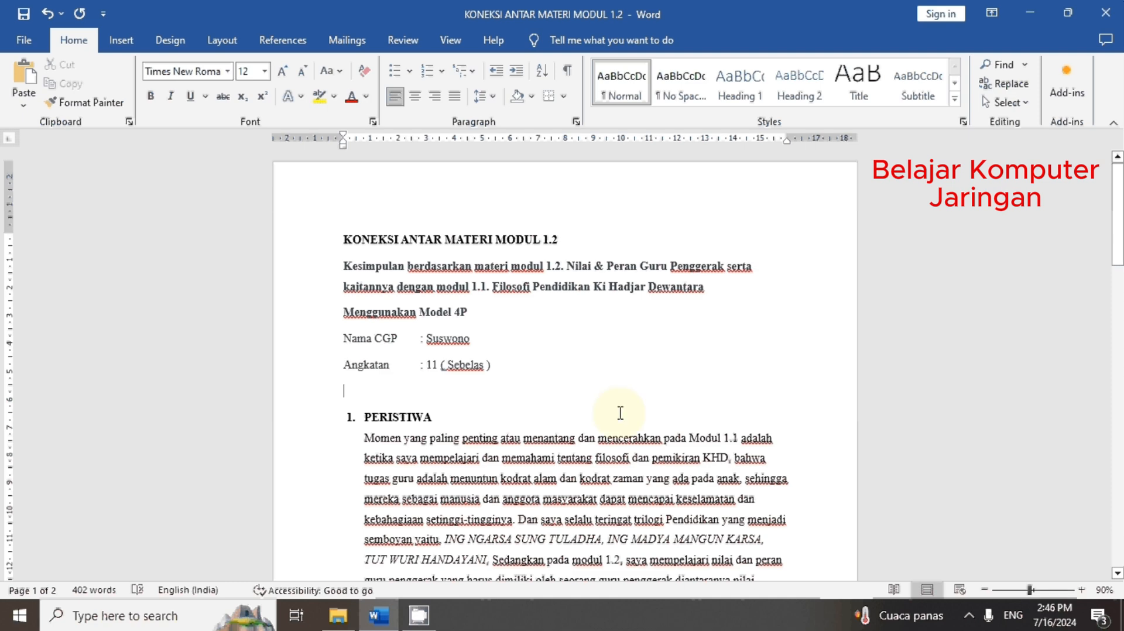
click(555, 410)
mouse_move(1118, 248)
mouse_down()
mouse_move(1120, 263)
mouse_move(1116, 230)
mouse_up()
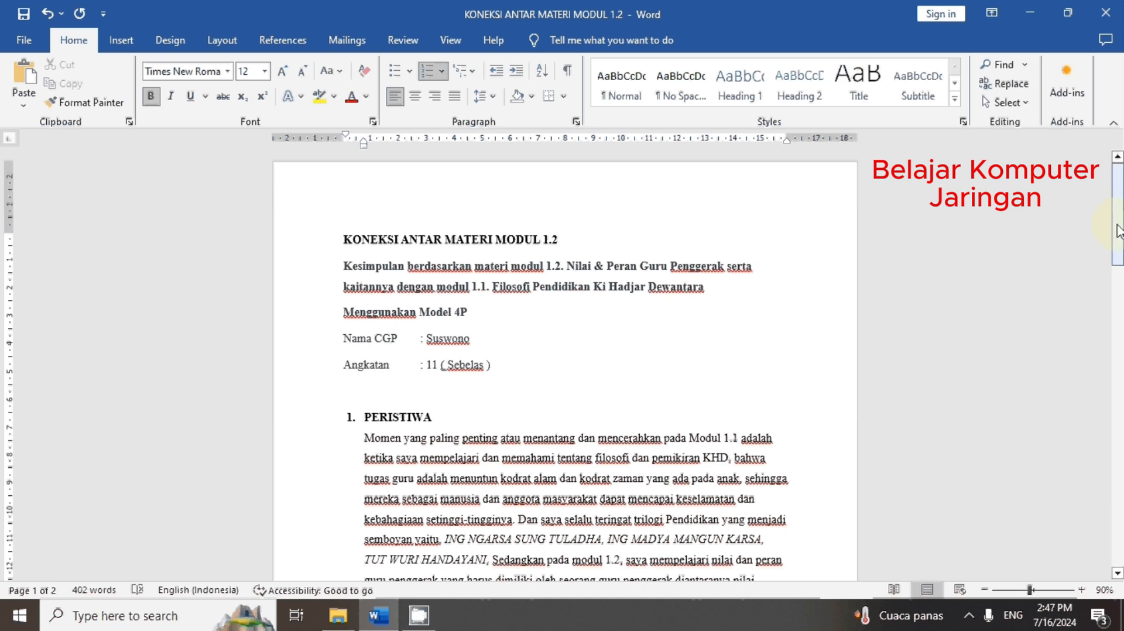
drag(1119, 230, 1059, 149)
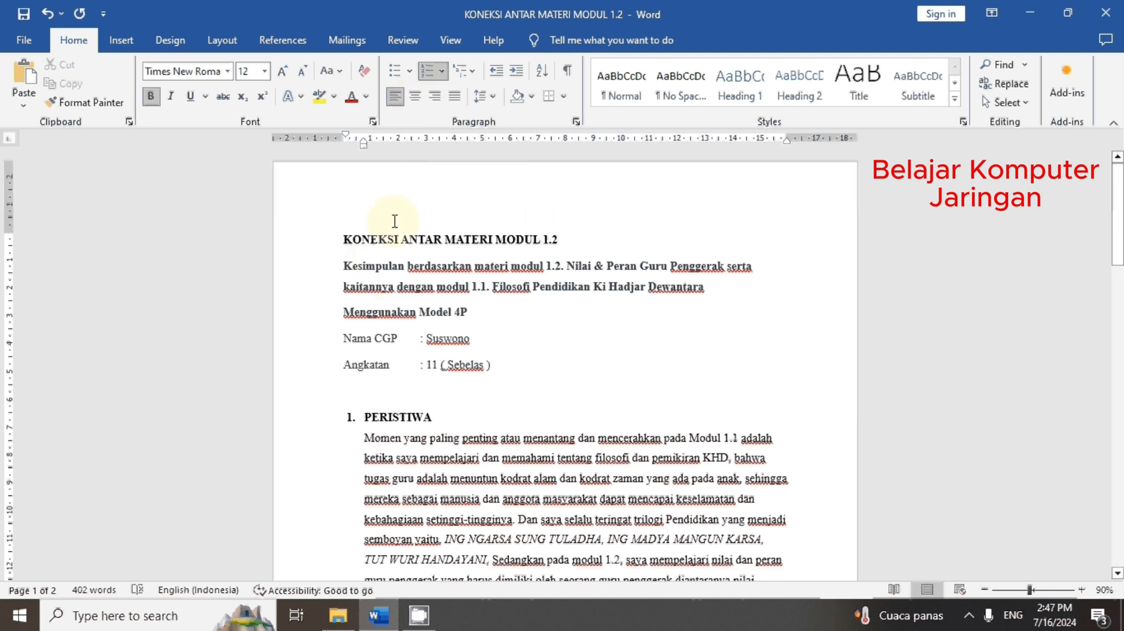
Step: Center the title block from "KONEKSI ANTAR MATERI MODUL 1.2" through "Menggunakan Model 4P"
click(396, 239)
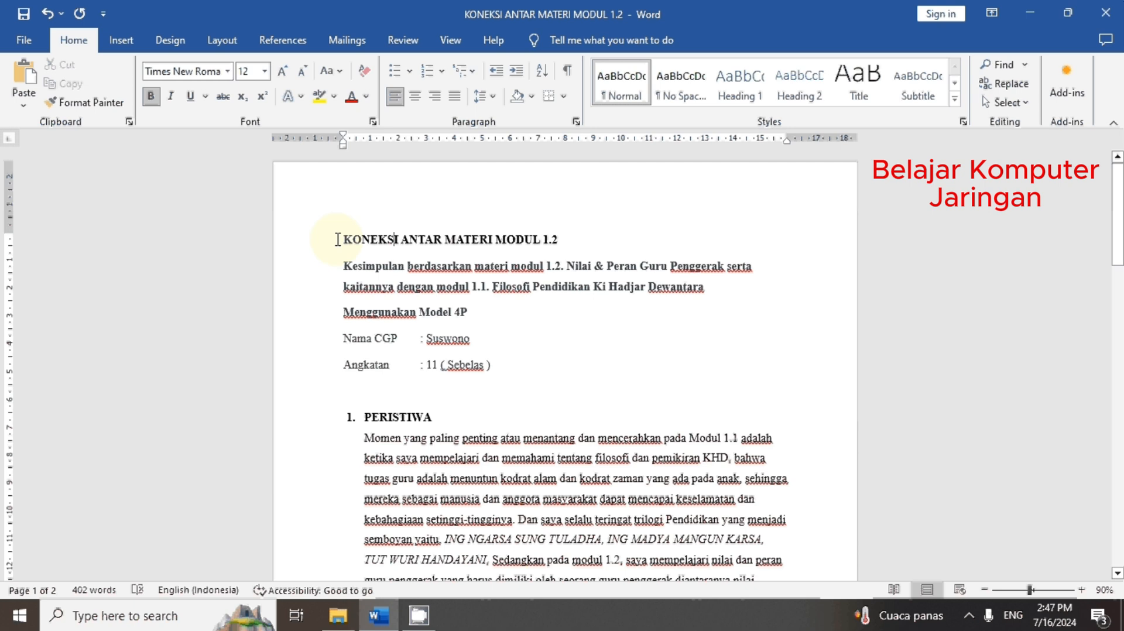
drag(338, 239, 719, 311)
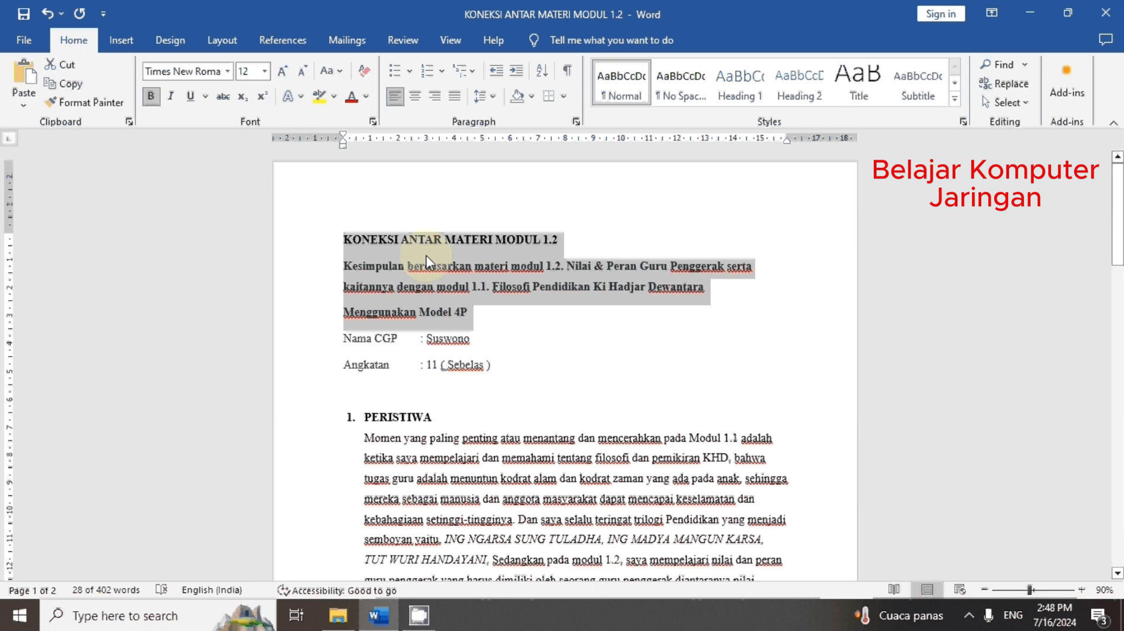
click(416, 104)
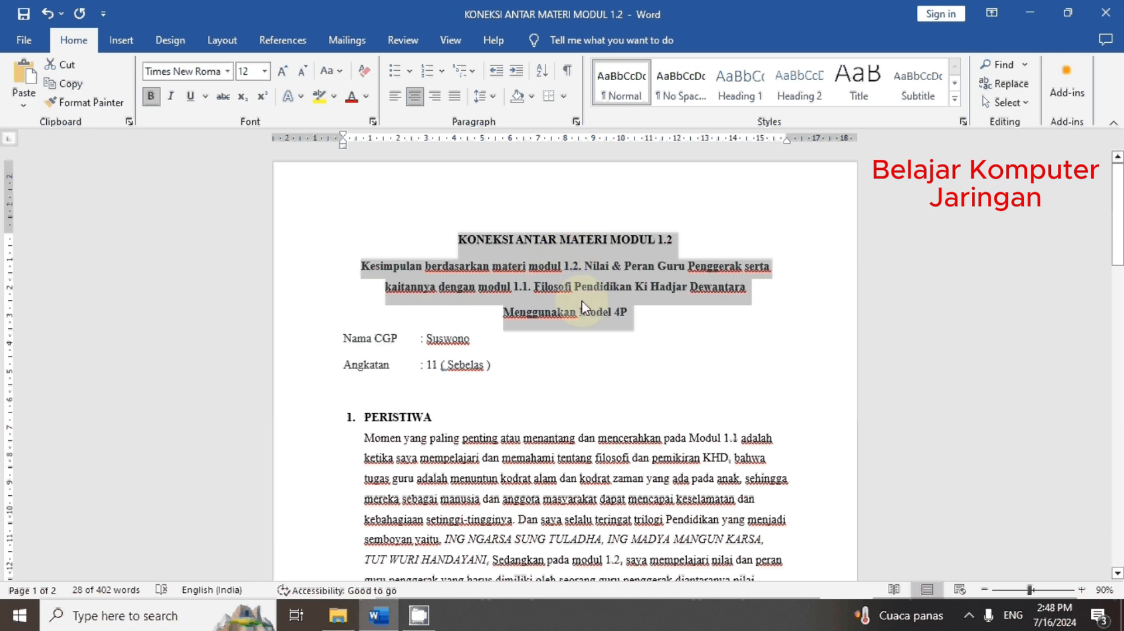
click(634, 320)
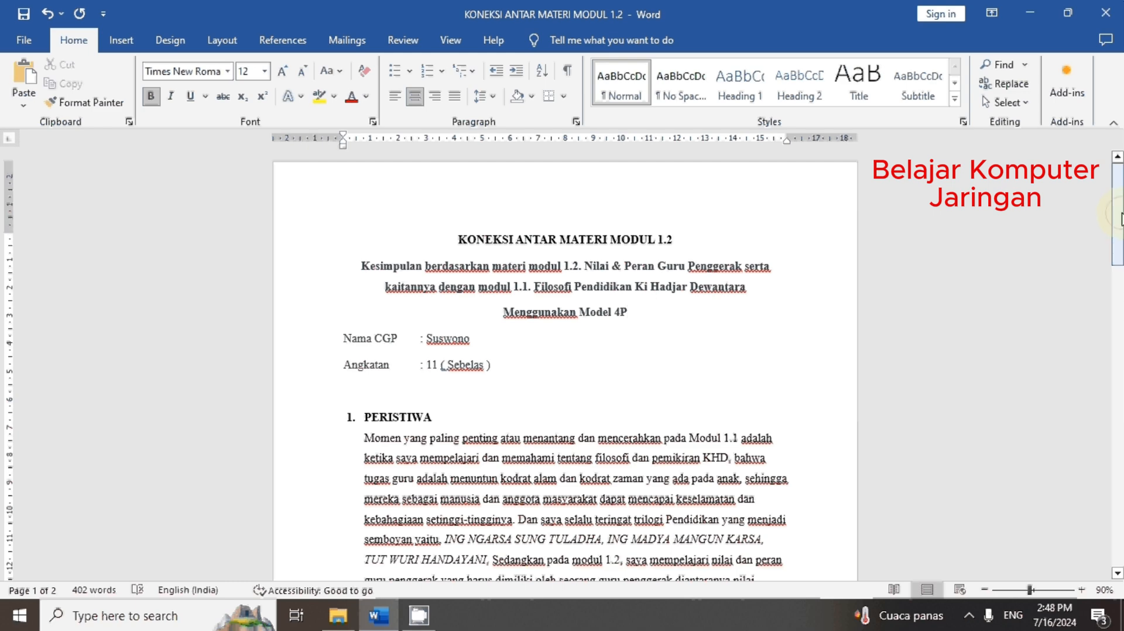
Step: Justify the body paragraph under the PERISTIWA heading
drag(1120, 220, 1121, 249)
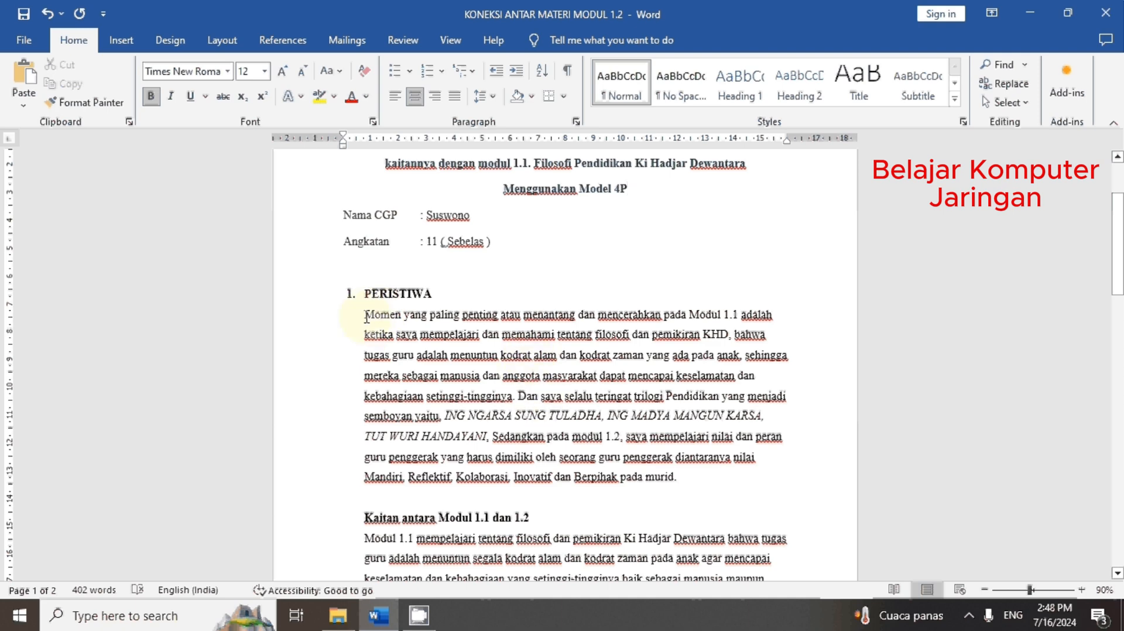
drag(366, 315, 702, 476)
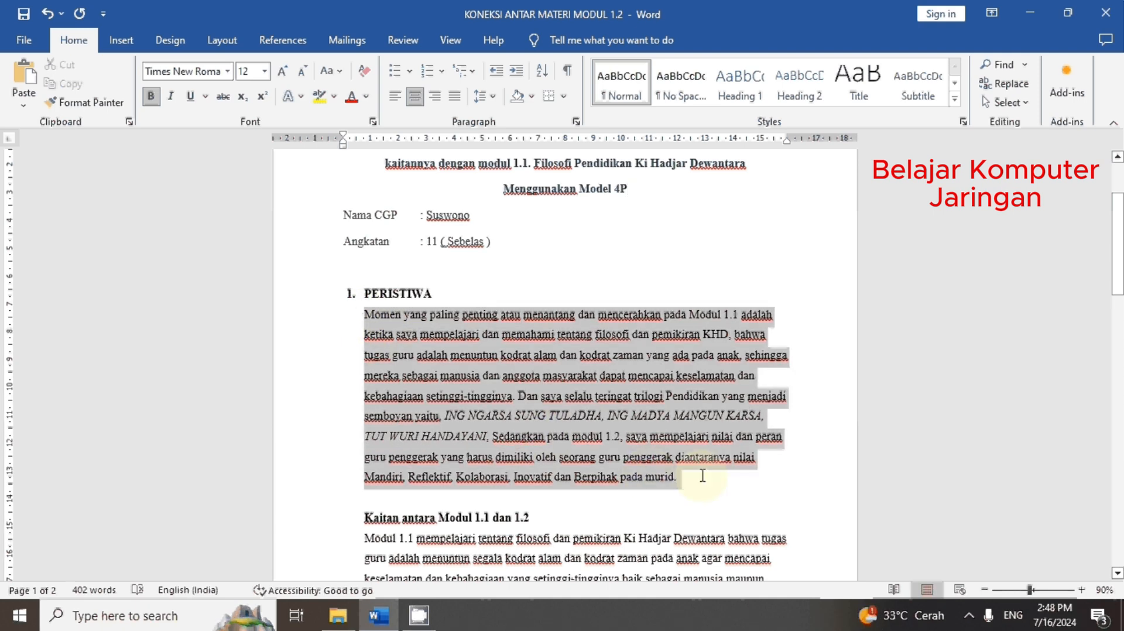
drag(702, 475, 701, 476)
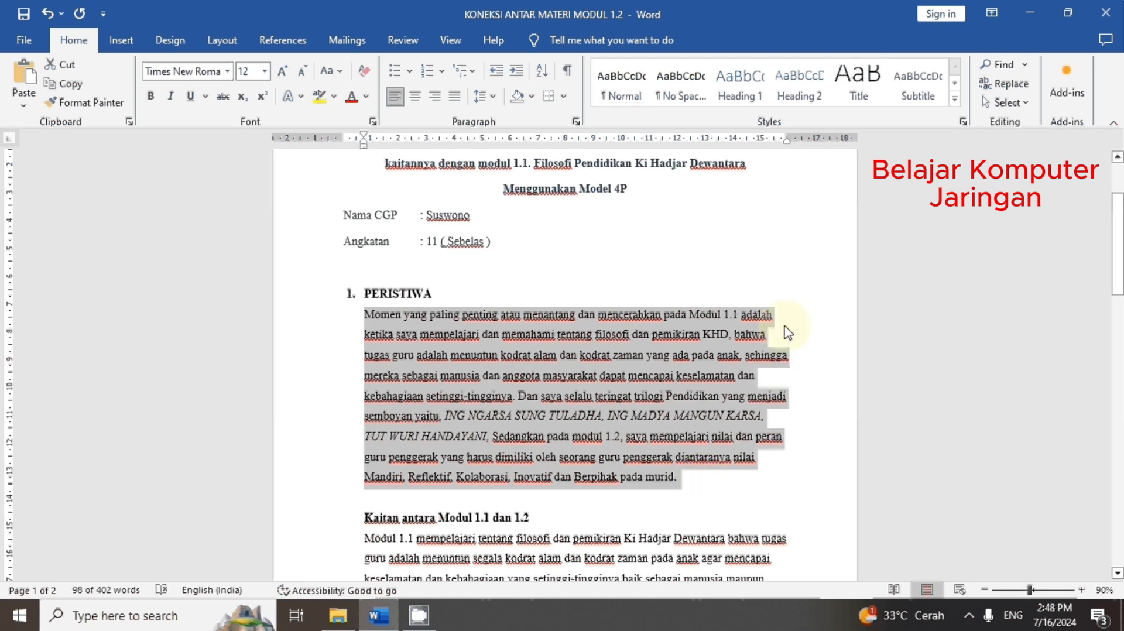
click(455, 97)
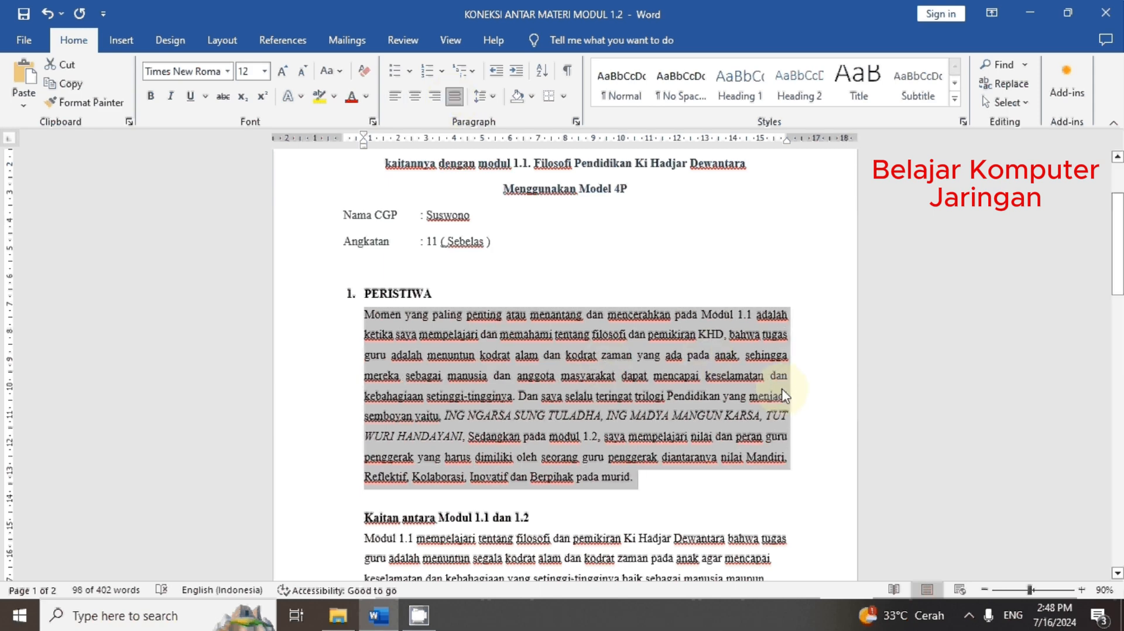
click(496, 282)
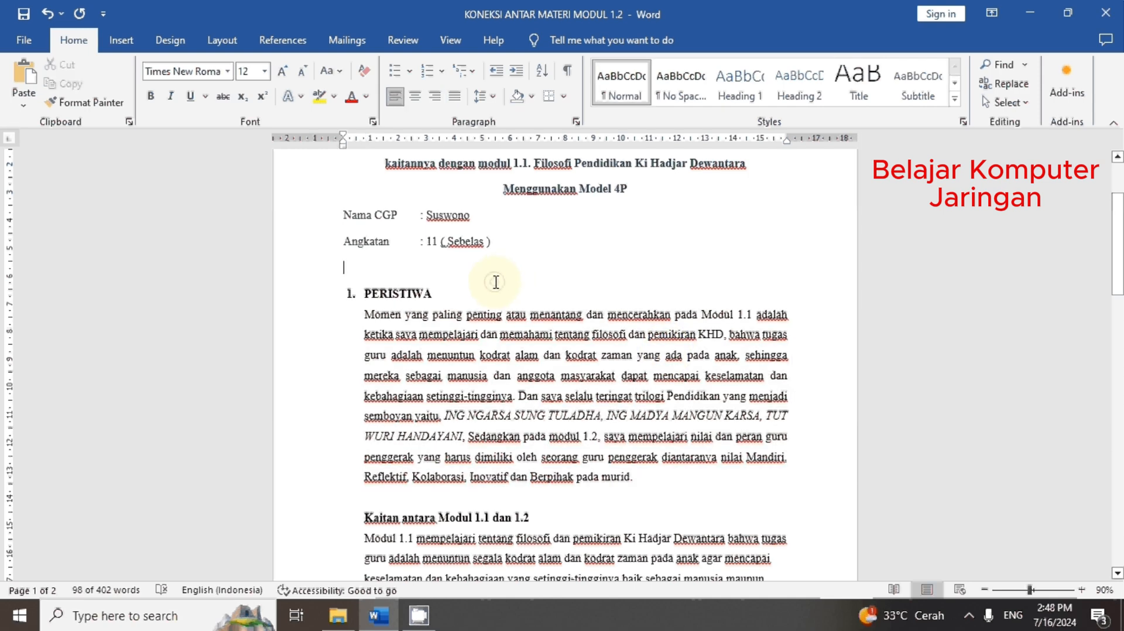
Step: Indent the first line of the PERISTIWA paragraph to about the 2 cm ruler mark
click(364, 315)
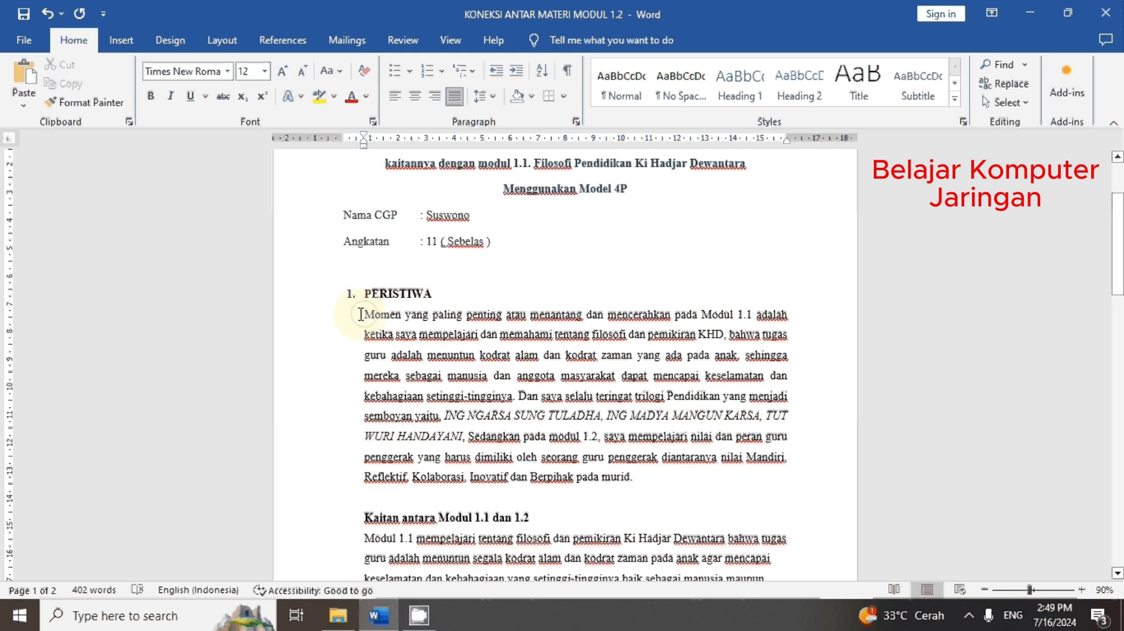
double_click(365, 141)
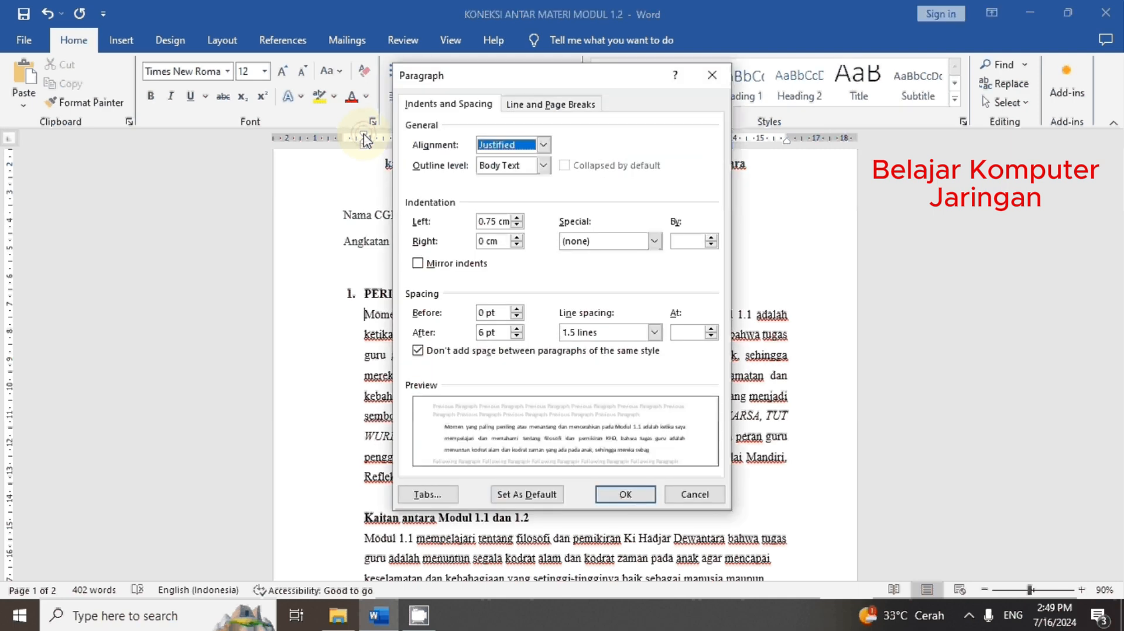
click(695, 495)
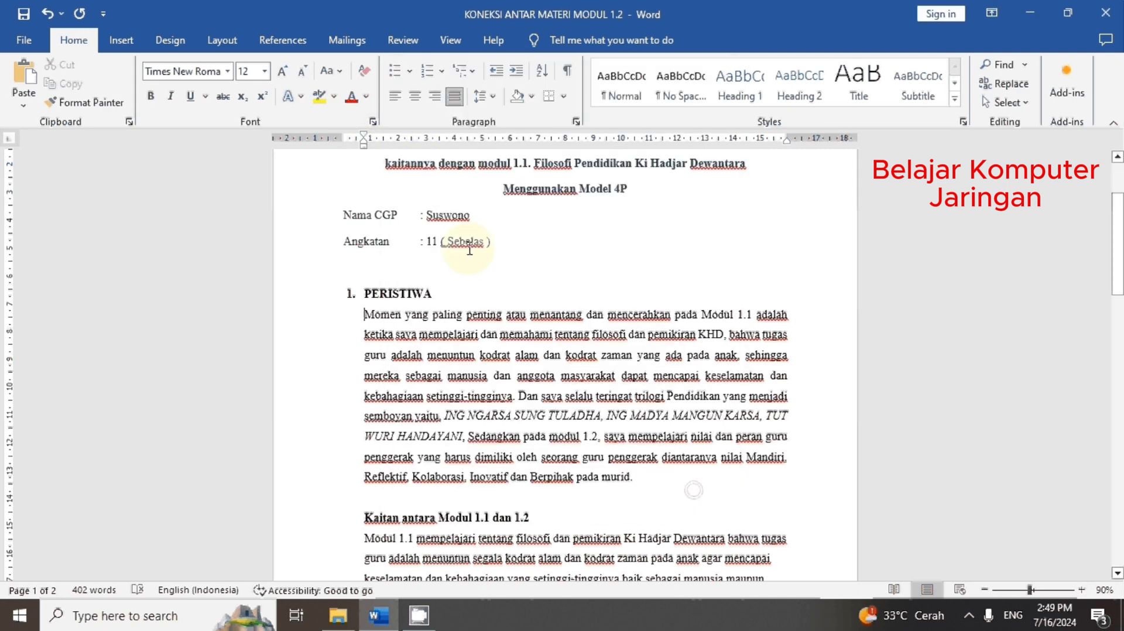
drag(364, 136, 400, 146)
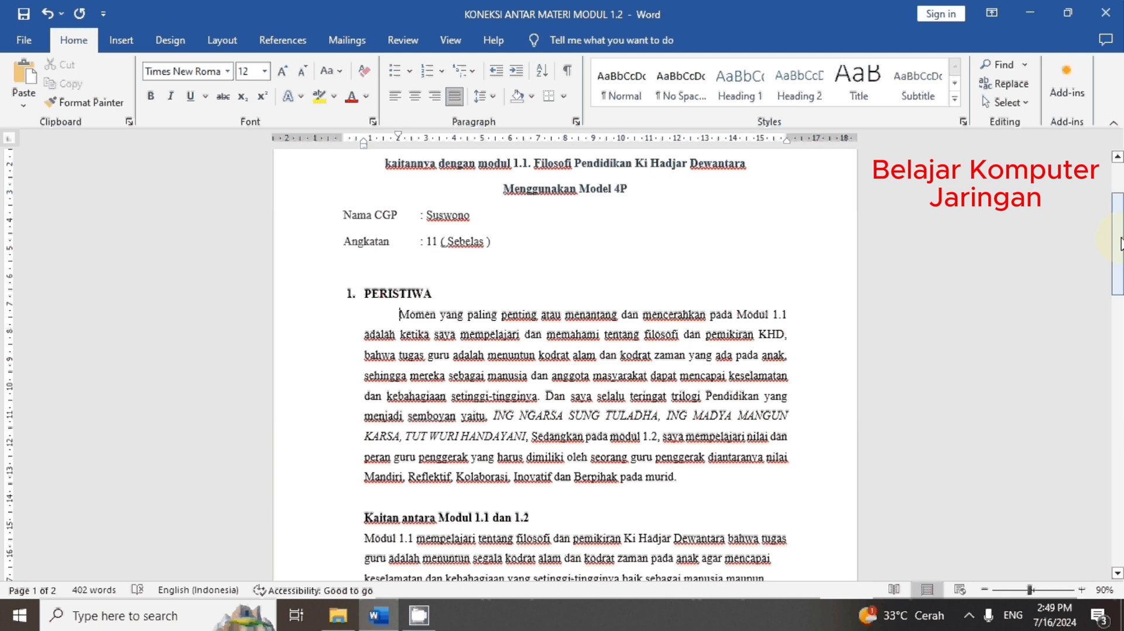
Step: Indent the first line of the paragraph under "Kaitan antara Modul 1.1 dan 1.2" to about the 2 cm ruler mark and justify the paragraph
drag(1120, 243, 1121, 284)
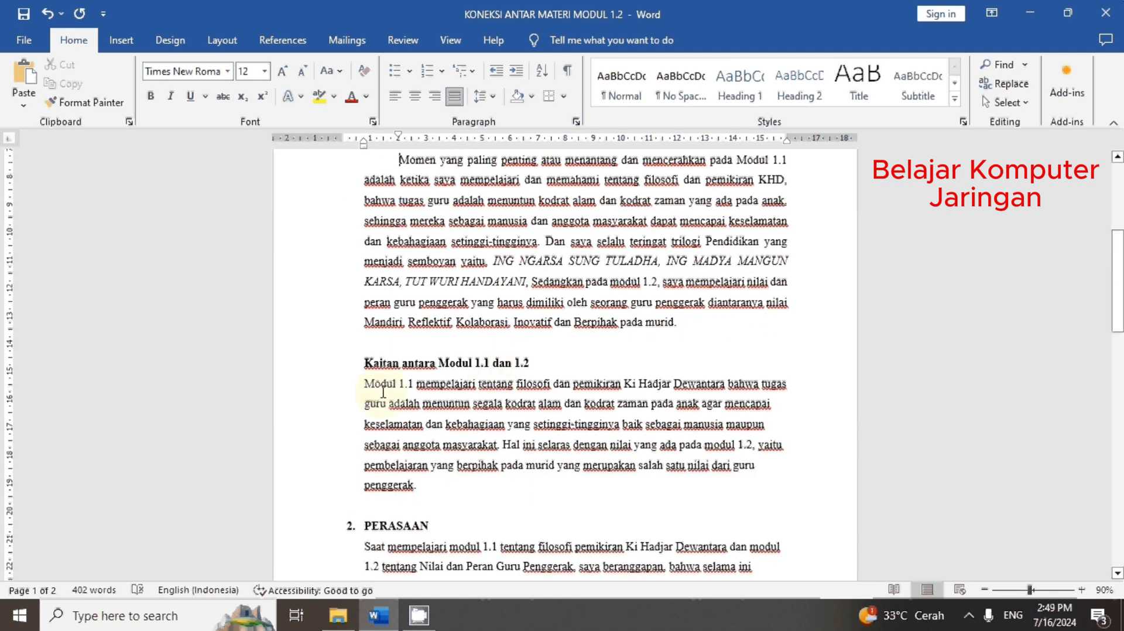
click(359, 385)
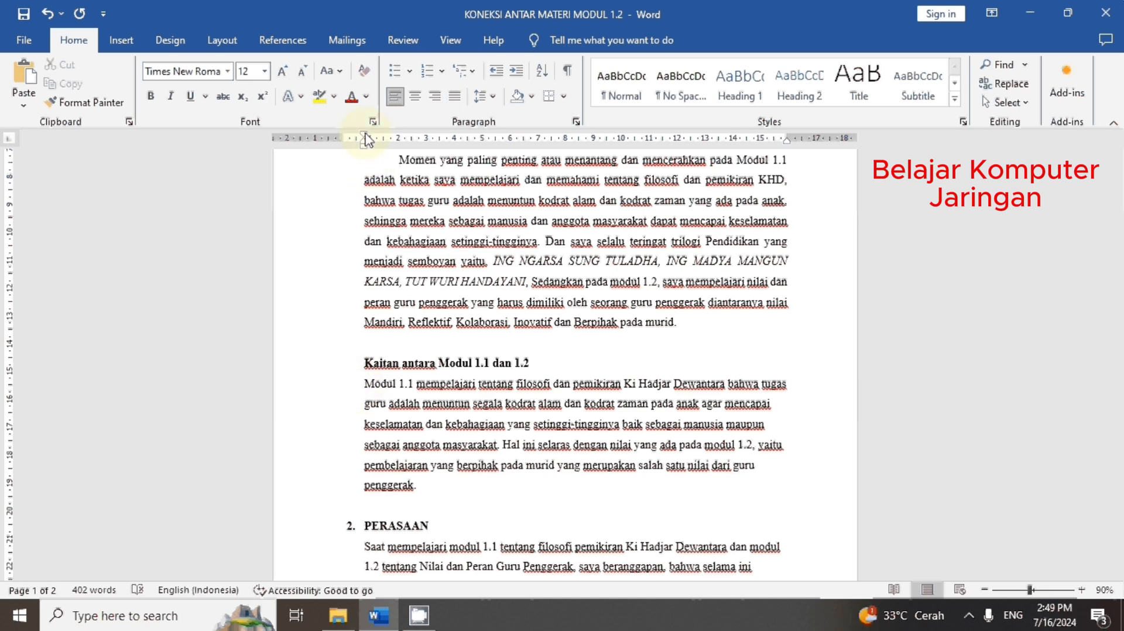
drag(366, 140, 404, 144)
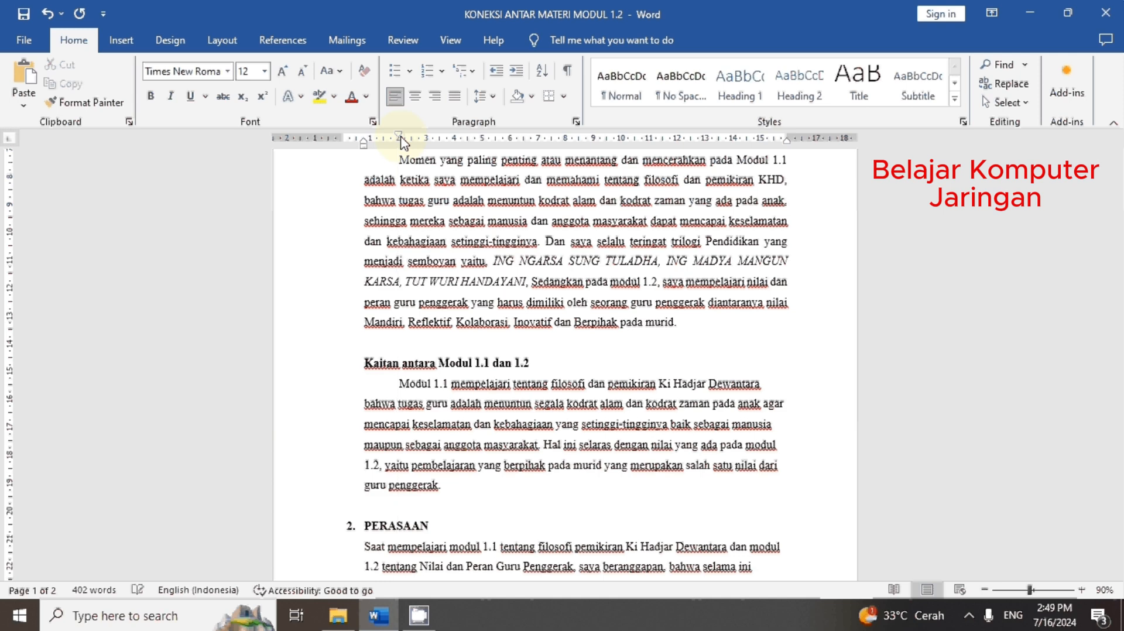
triple_click(448, 492)
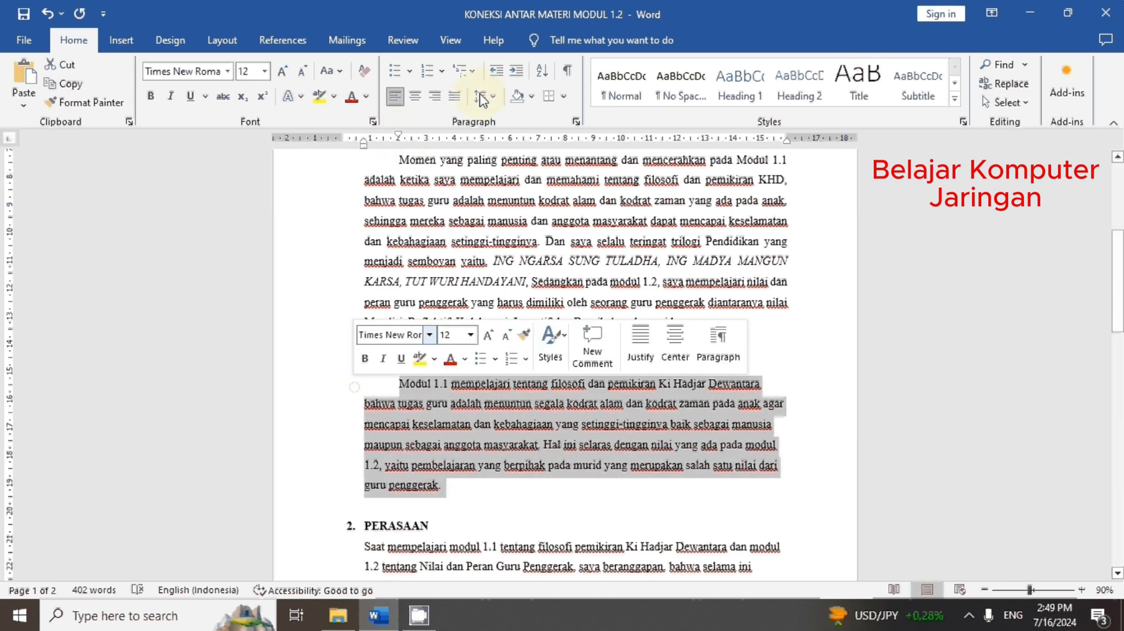
click(454, 97)
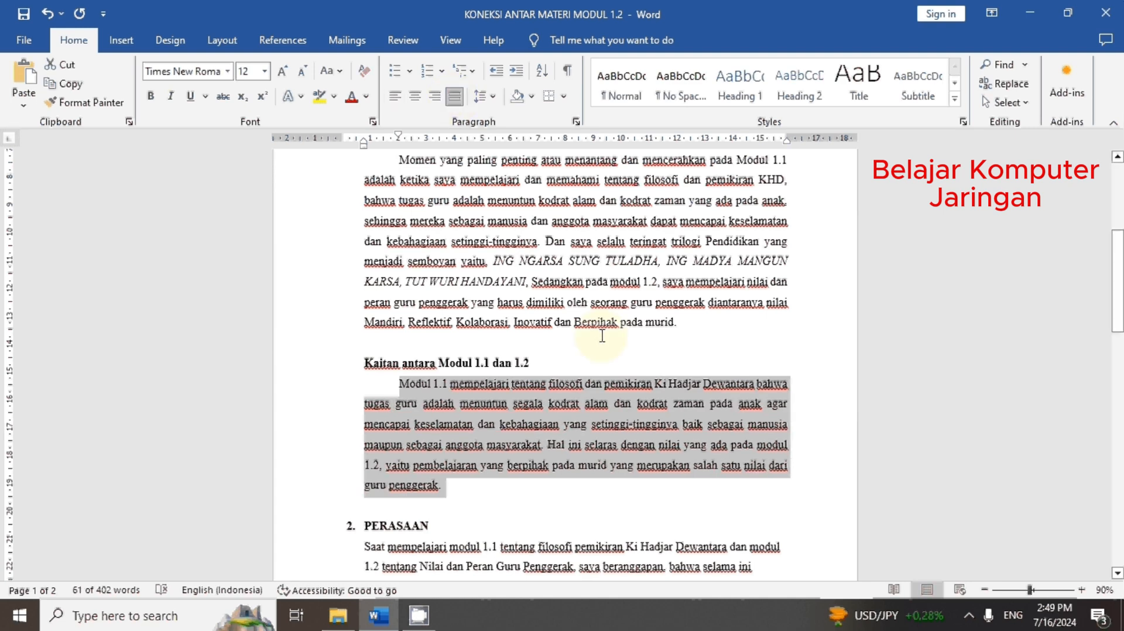
Step: Justify the body paragraph under the PERASAAN heading and indent its first line to about the 2 cm ruler mark
drag(1115, 257, 1115, 311)
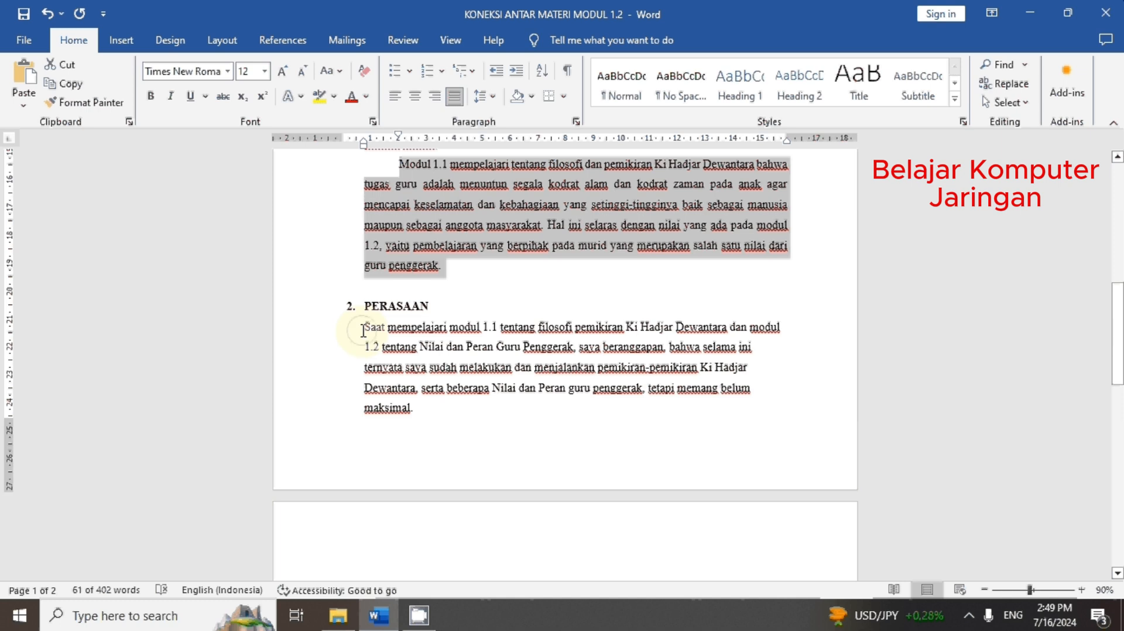
drag(363, 331, 419, 411)
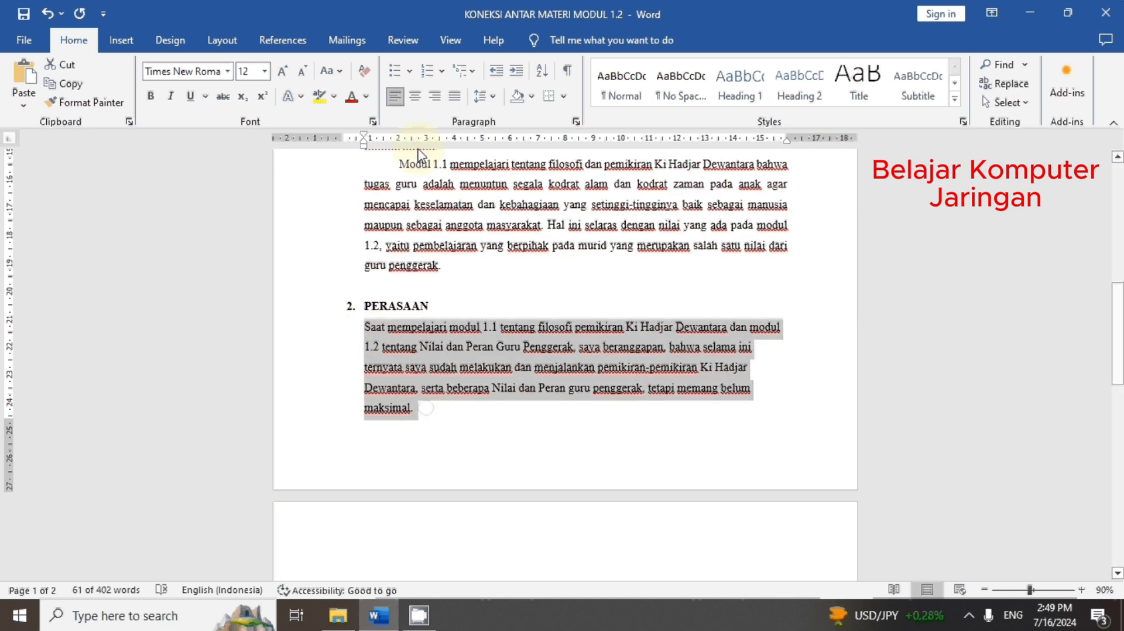
click(455, 98)
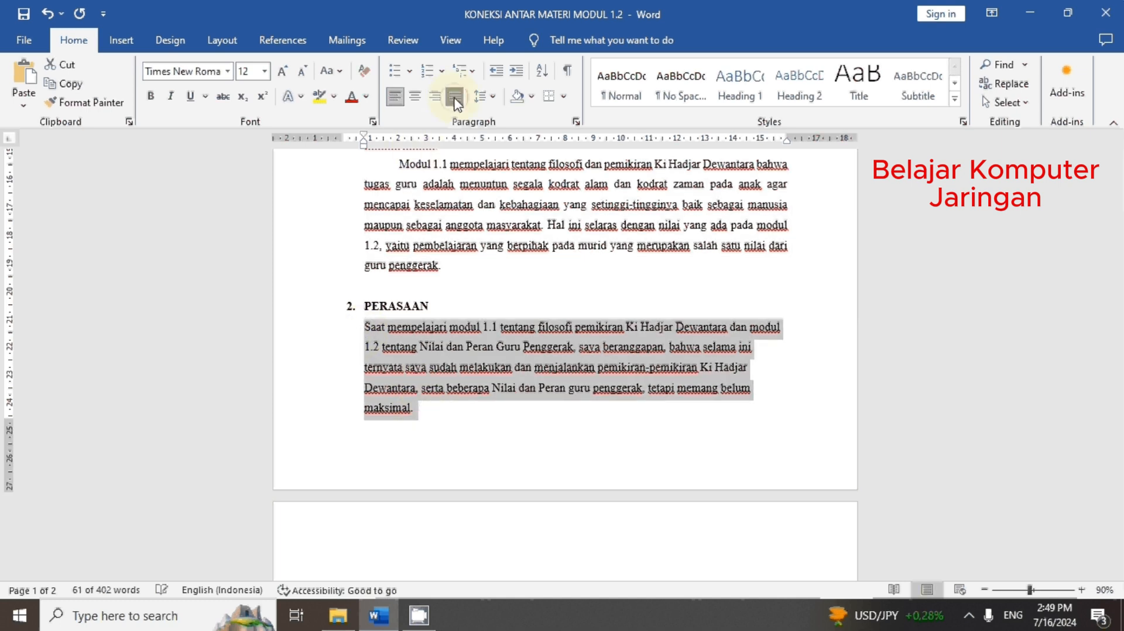
click(364, 325)
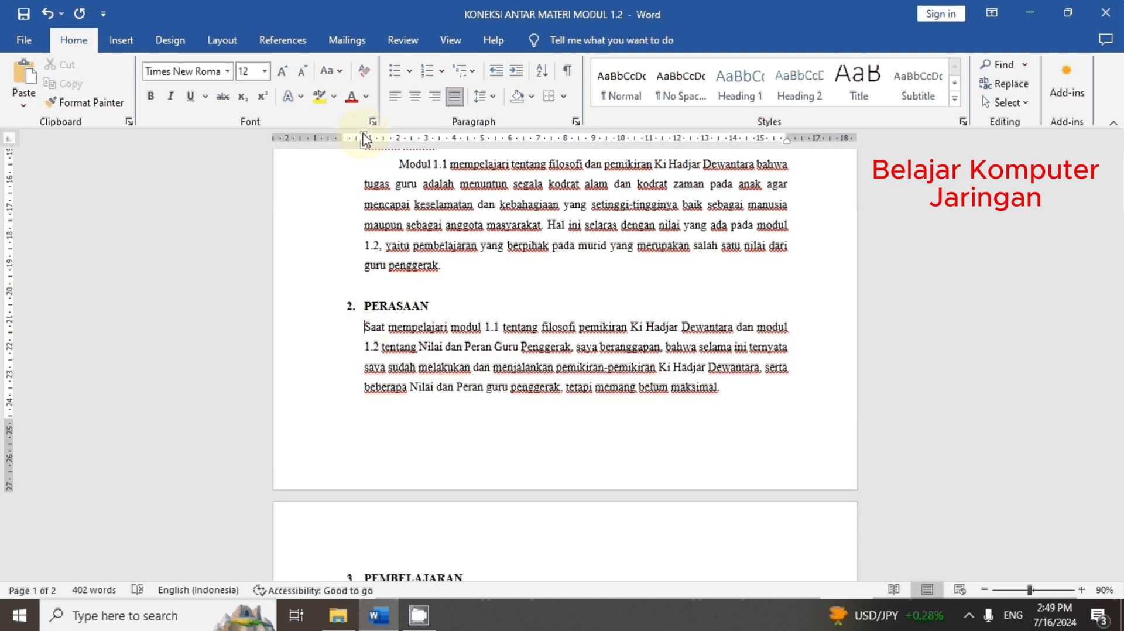
drag(364, 139, 404, 144)
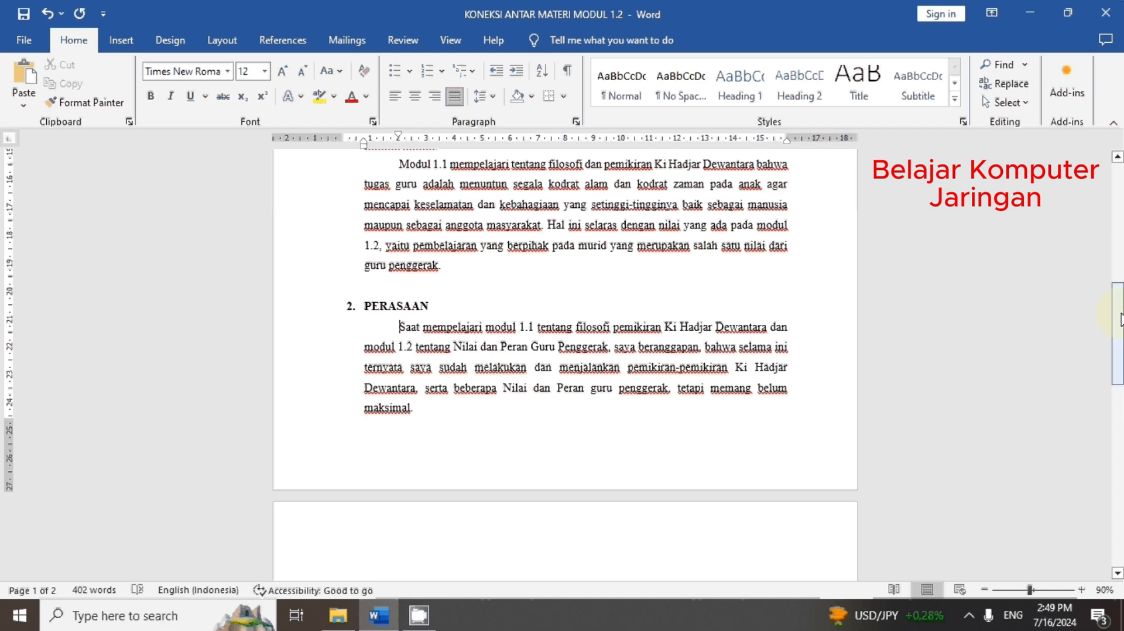
Step: Justify the body paragraph under the PEMBELAJARAN heading and indent its first line to about the 2 cm ruler mark
drag(1119, 319, 1117, 381)
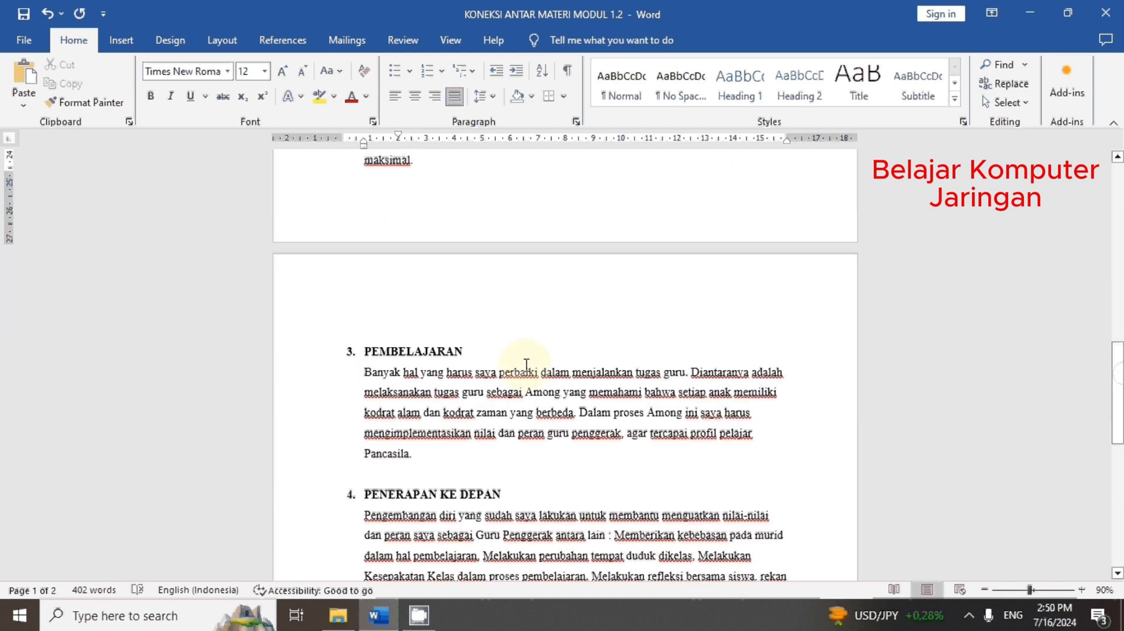
drag(362, 375, 430, 451)
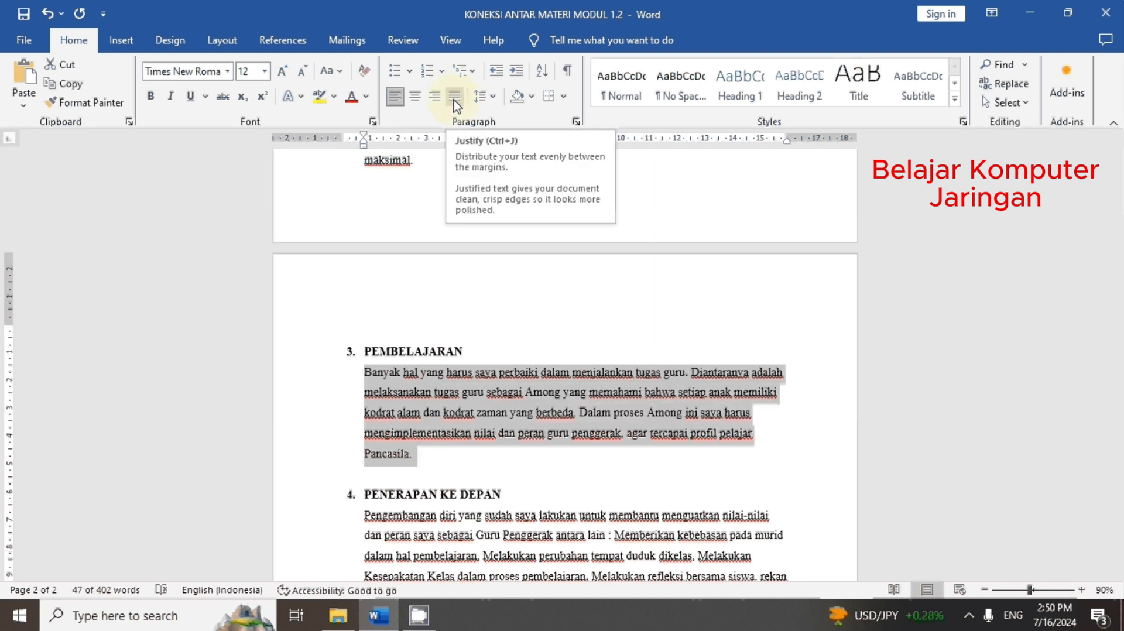
click(455, 97)
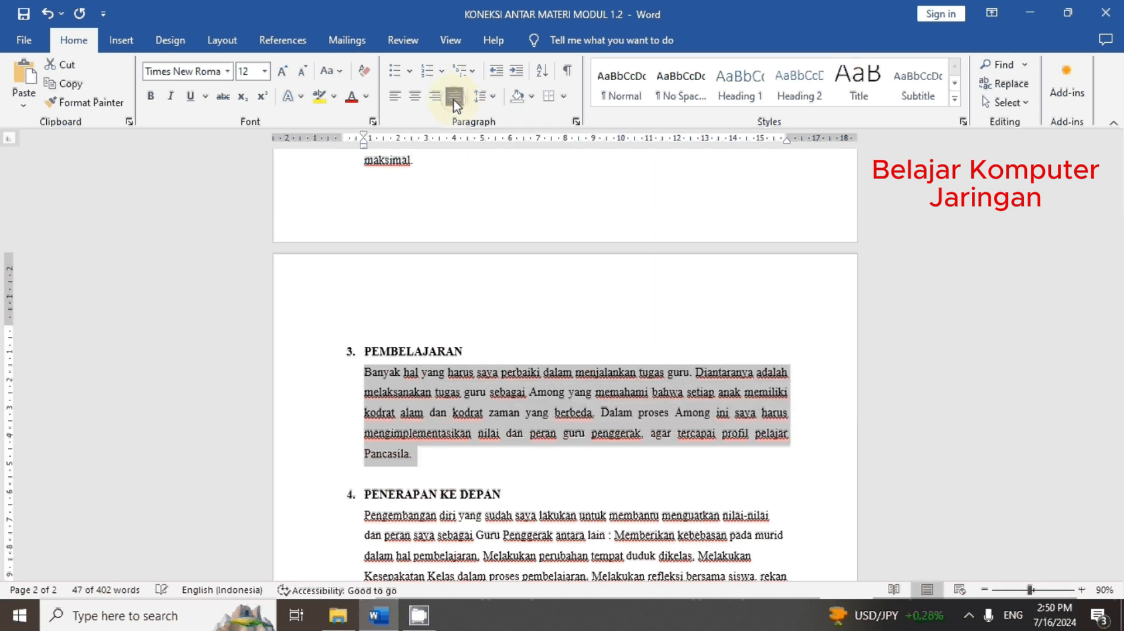
click(366, 375)
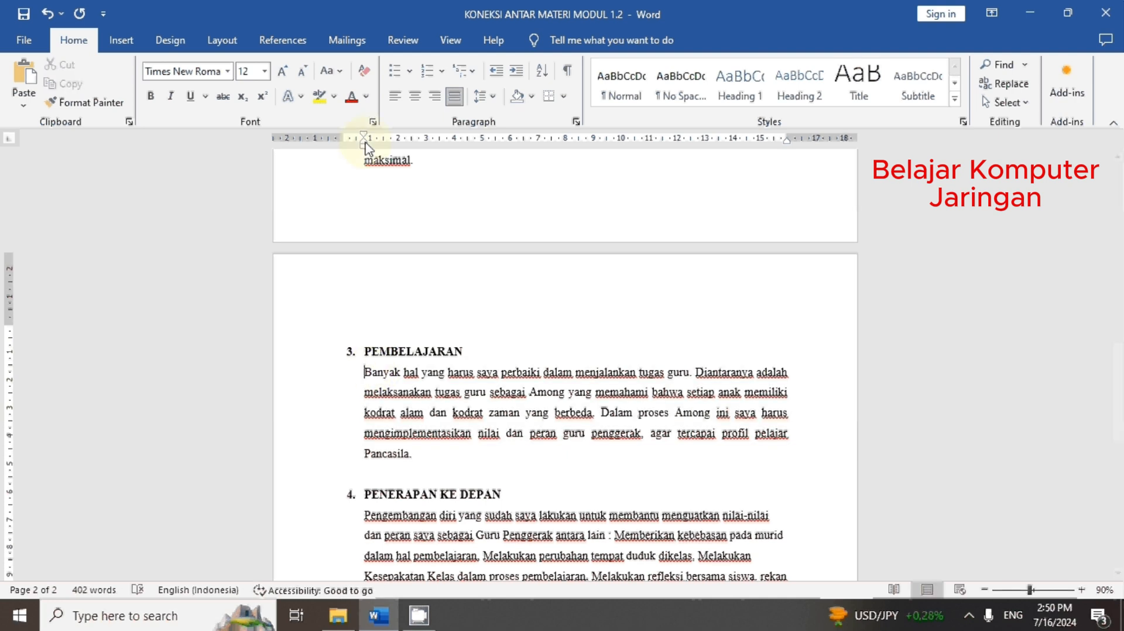
drag(364, 135, 400, 143)
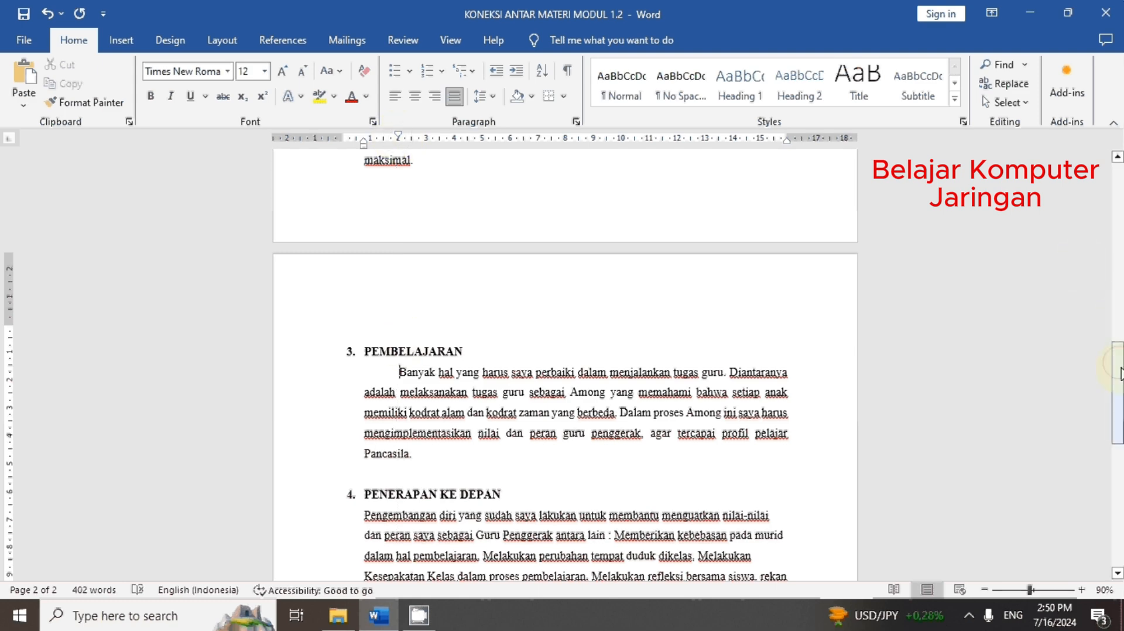
Step: Justify the body paragraph under PENERAPAN KE DEPAN and indent its first line to about the 2 cm ruler mark
drag(1119, 368, 1116, 420)
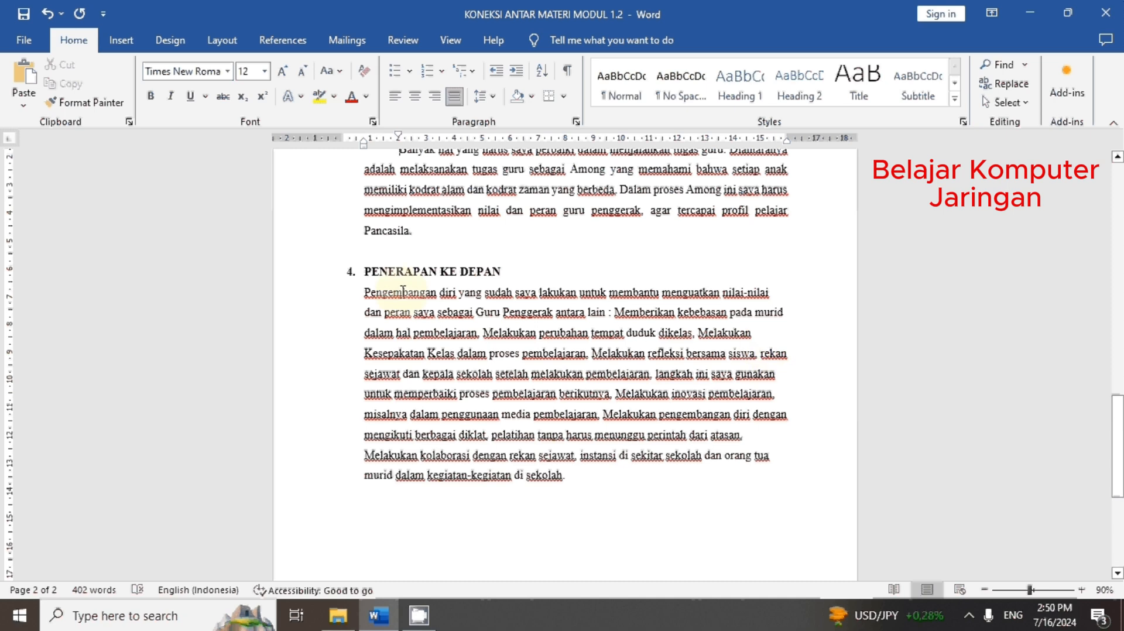
drag(364, 294, 580, 471)
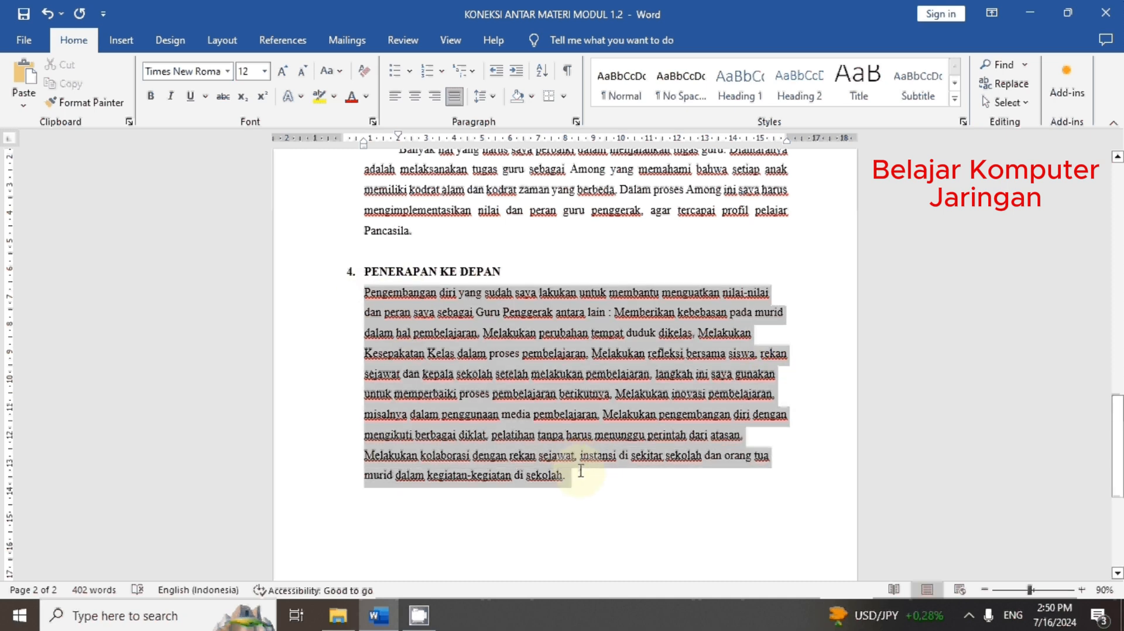
click(454, 99)
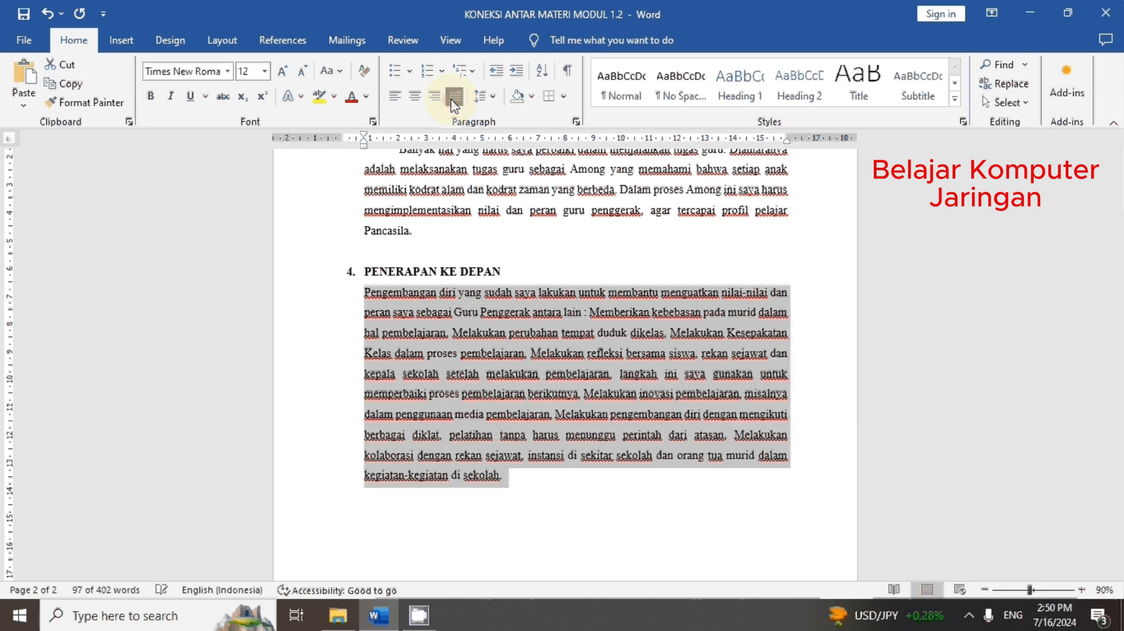
click(369, 296)
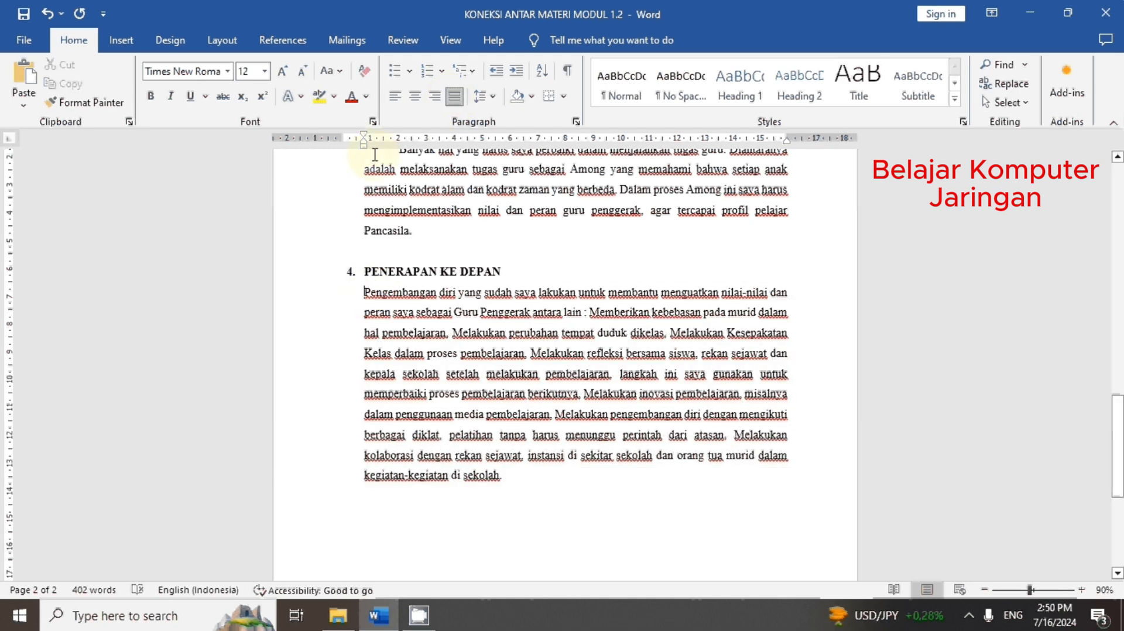
drag(364, 138, 398, 147)
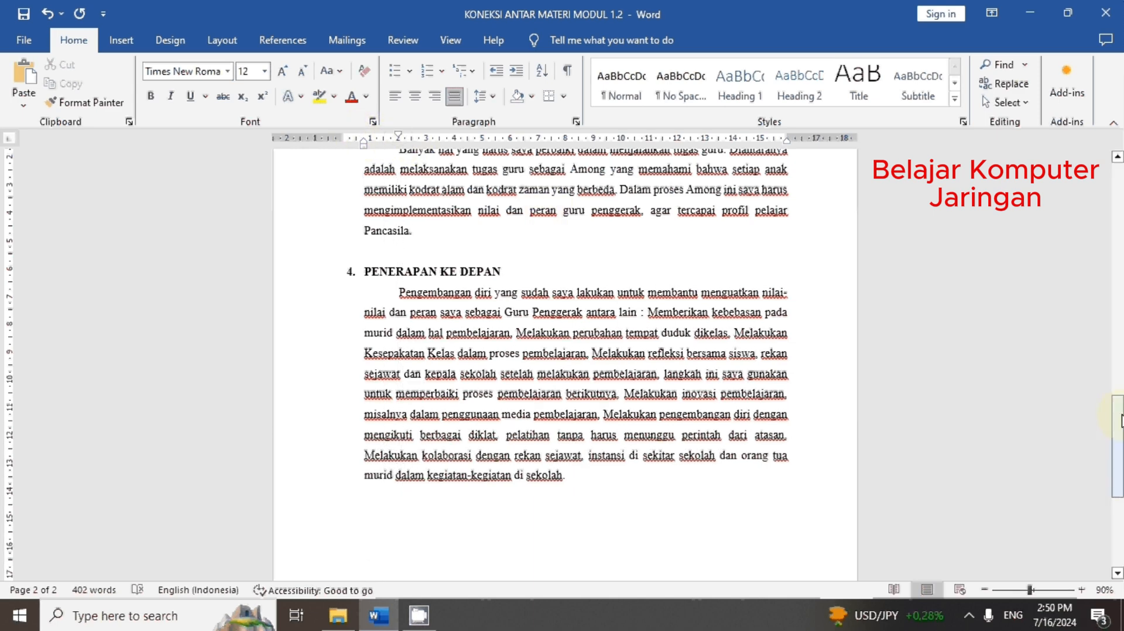
Step: Delete the empty paragraph above the PEMBELAJARAN heading at the start of page 2, and return to the document's title
drag(1120, 420, 1119, 338)
click(413, 448)
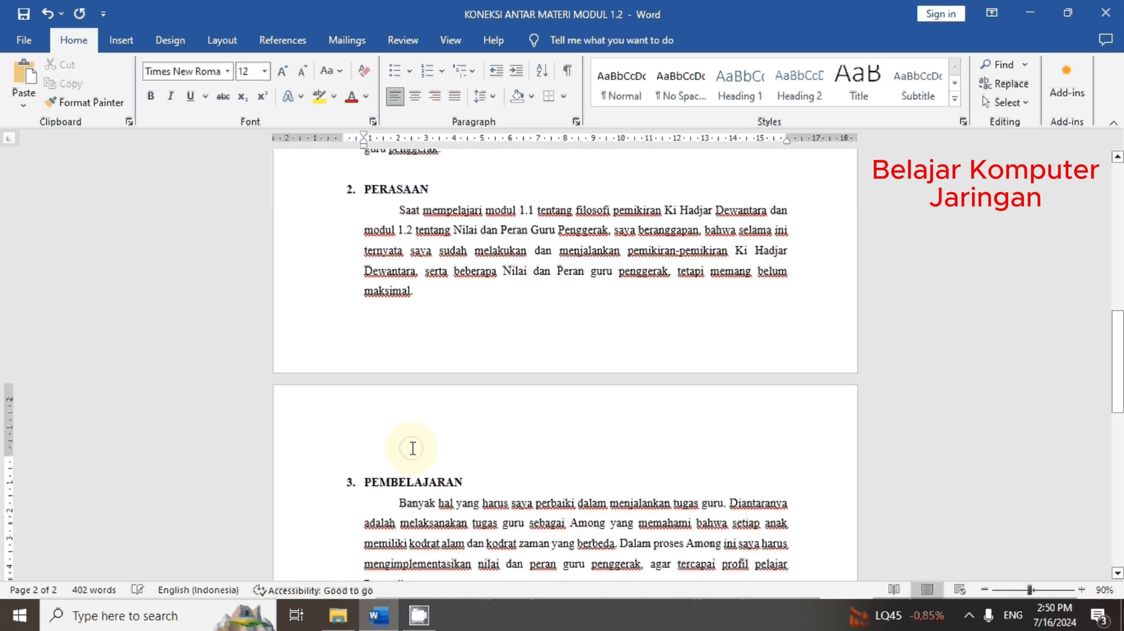
key(BackSpace)
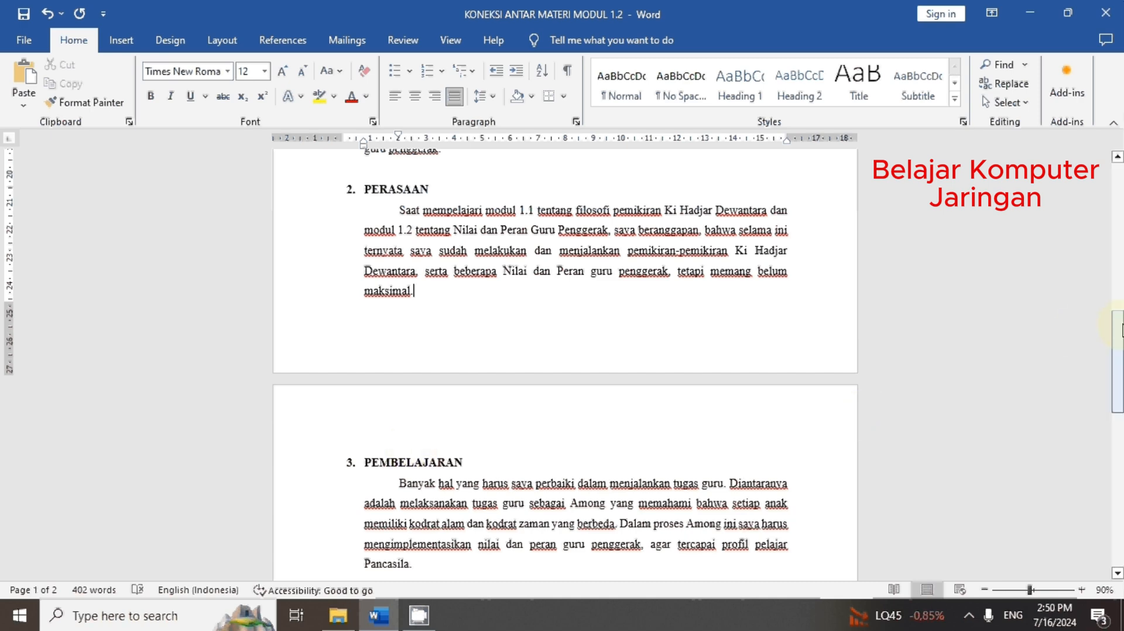
drag(1120, 330, 1027, 202)
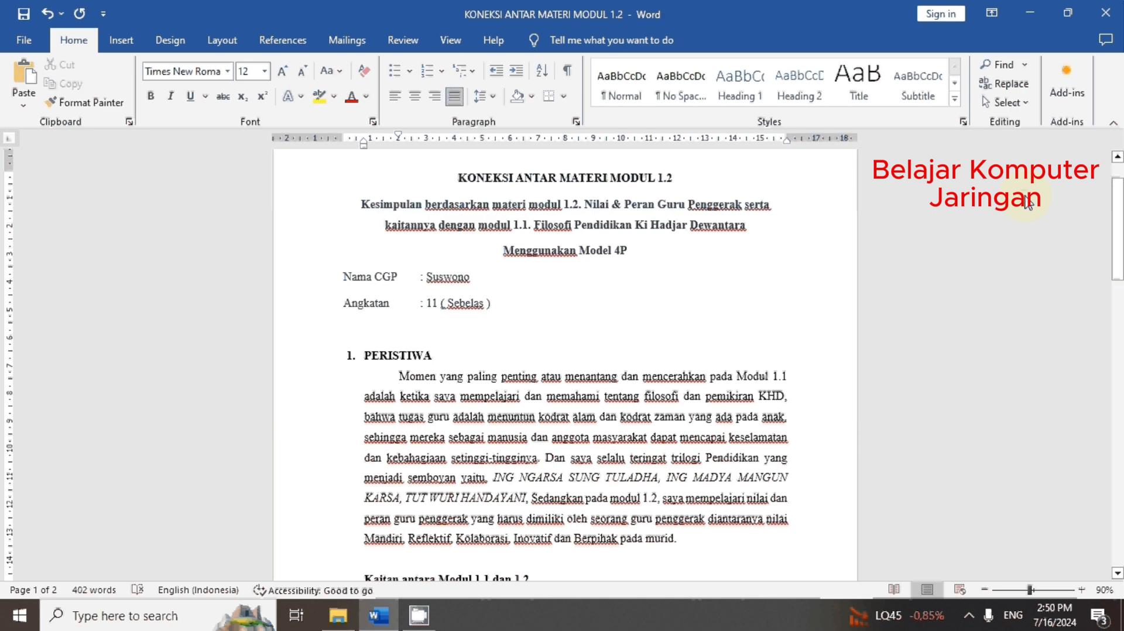